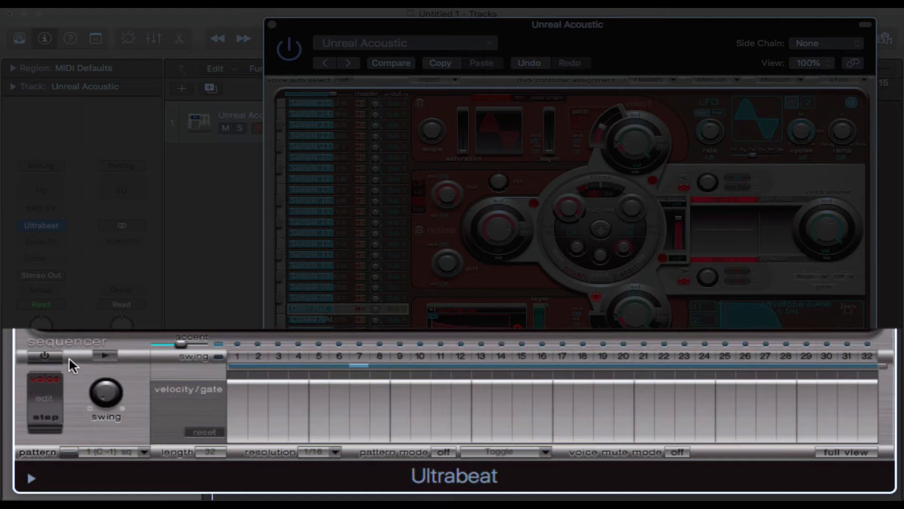
# Step: Switch on the step sequencer and briefly run its playback
pyautogui.click(52, 357)
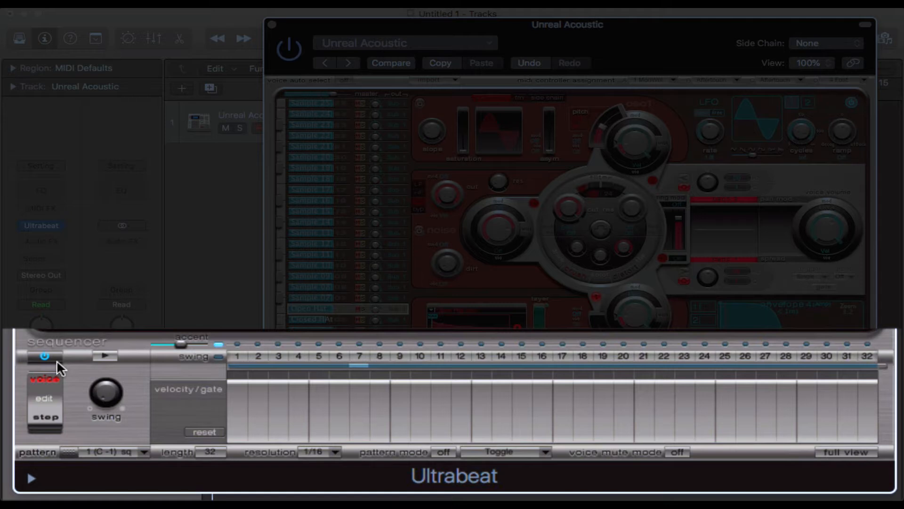
pyautogui.click(46, 357)
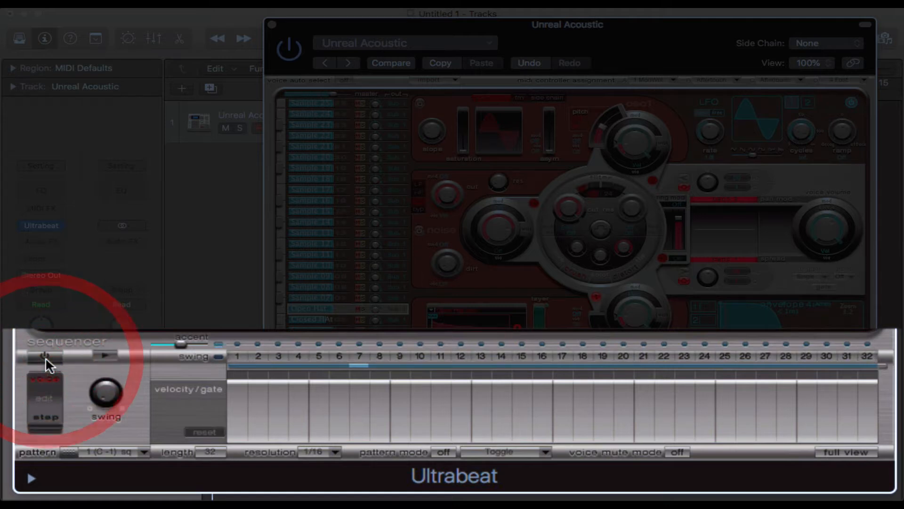
pyautogui.click(46, 357)
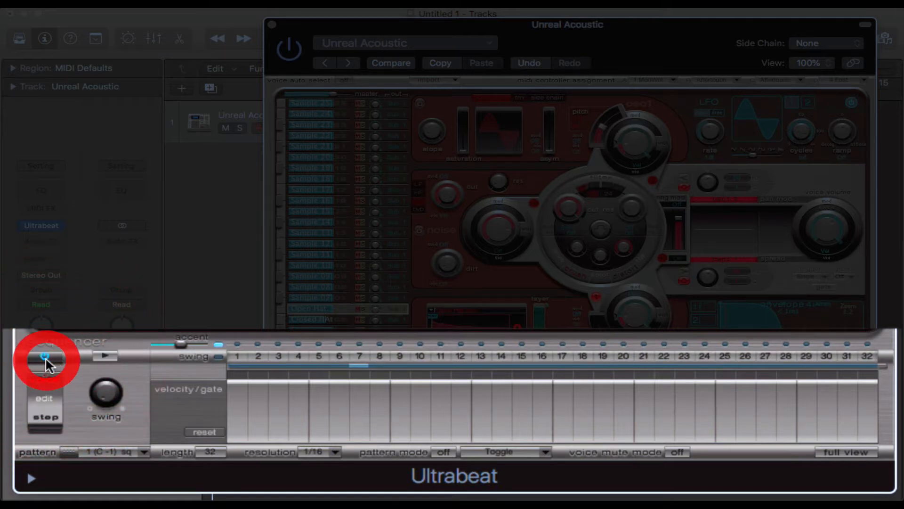
pyautogui.click(106, 355)
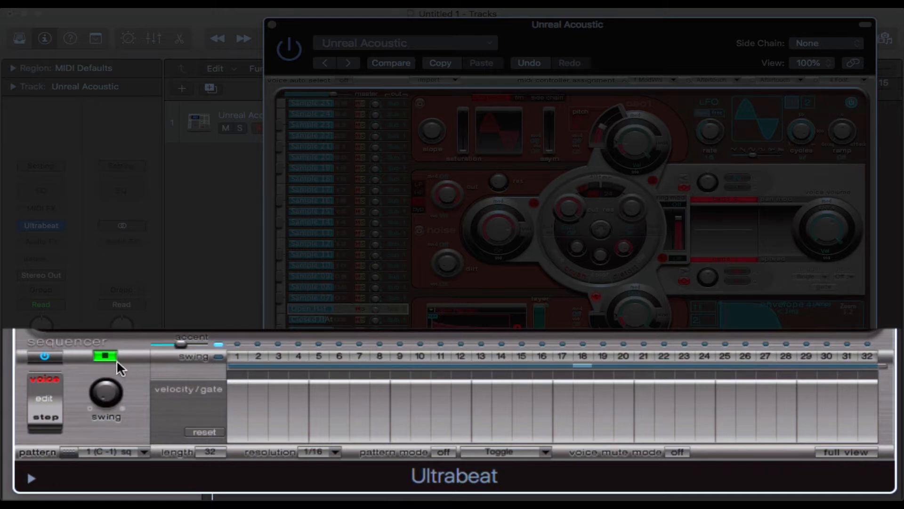
pyautogui.click(104, 356)
# Step: Try the sequencer resolutions 1/8 and 1/32, and return the resolution to 1/16
pyautogui.click(337, 453)
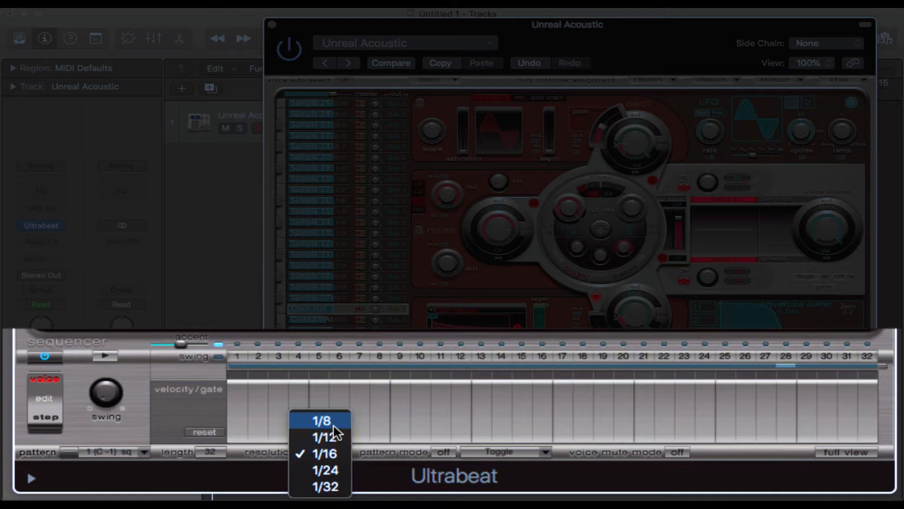
pyautogui.click(334, 421)
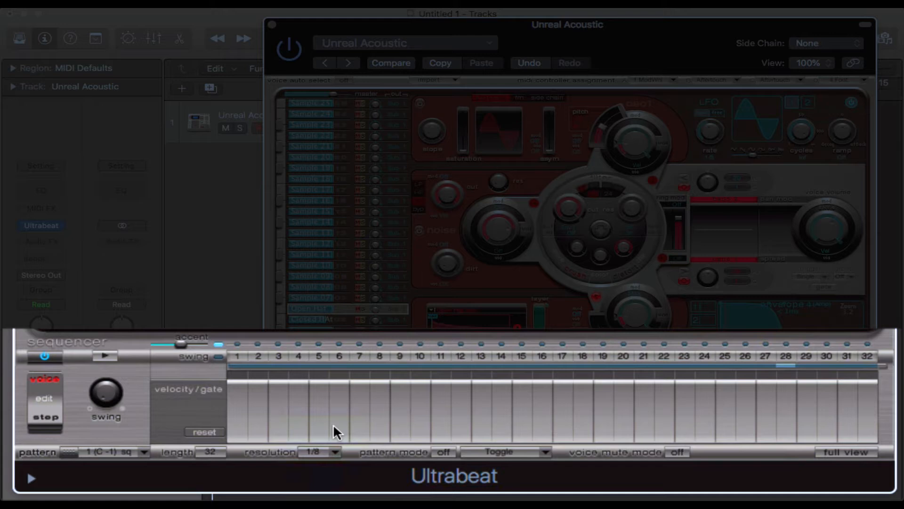
pyautogui.click(332, 453)
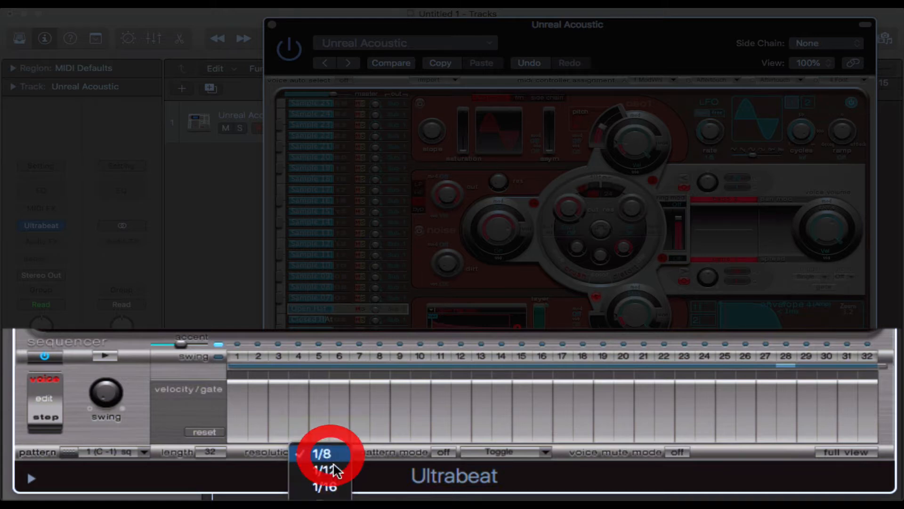
pyautogui.click(318, 482)
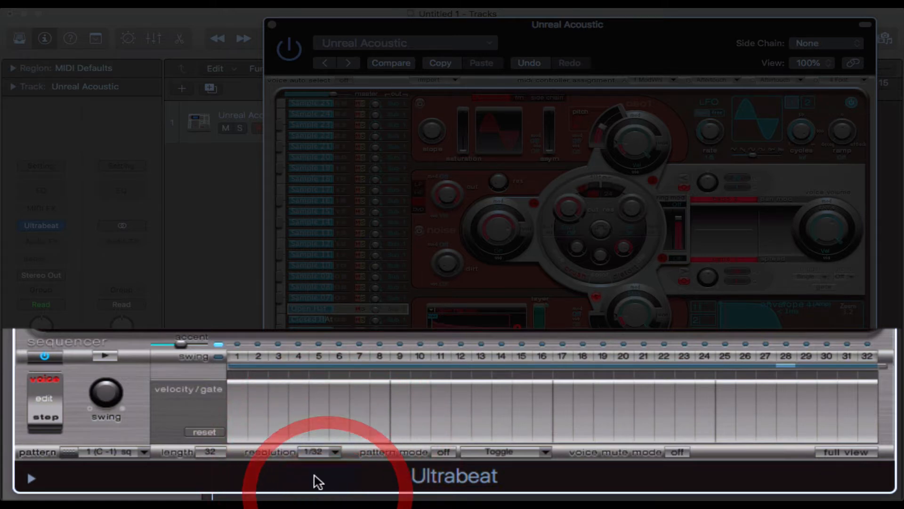
pyautogui.click(333, 453)
pyautogui.click(333, 422)
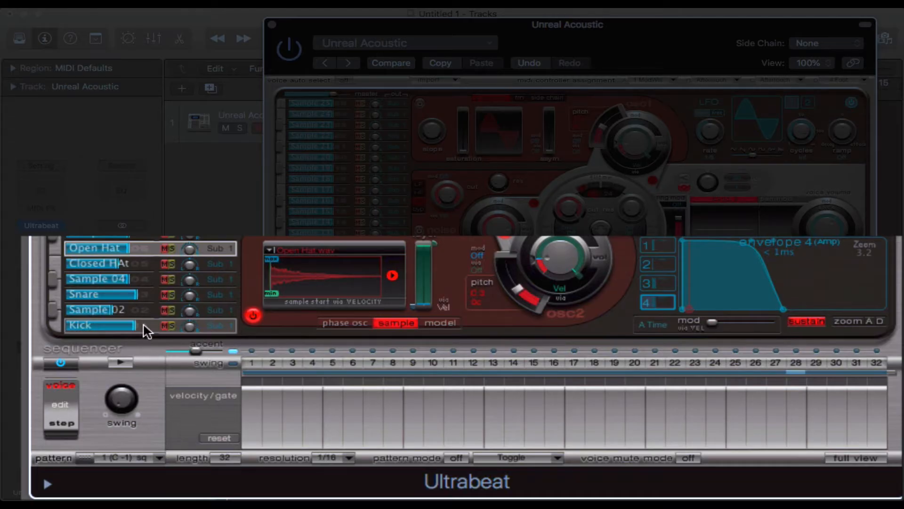
# Step: Select the Kick voice and program hits on steps 1, 5, 9 and 13, previewing the sequence along the way
pyautogui.click(144, 326)
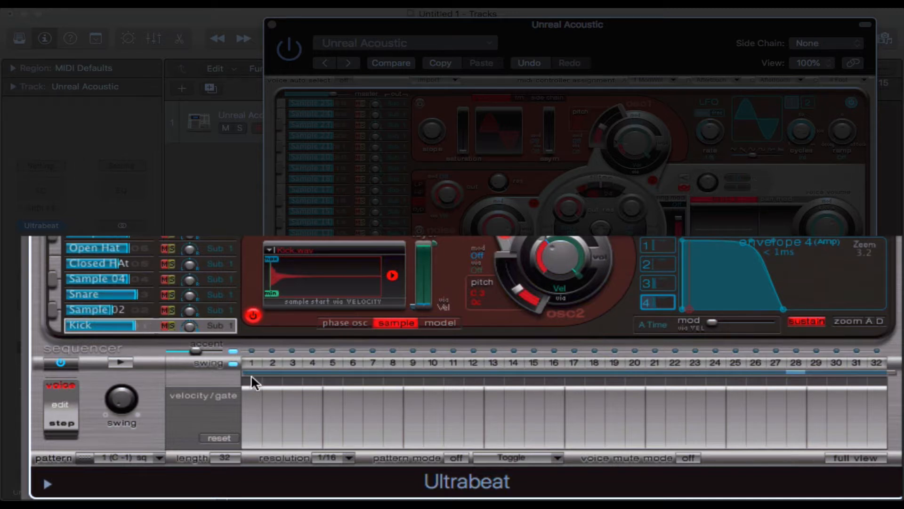
pyautogui.moveTo(253, 395)
pyautogui.mouseDown()
pyautogui.moveTo(268, 403)
pyautogui.moveTo(262, 394)
pyautogui.mouseUp()
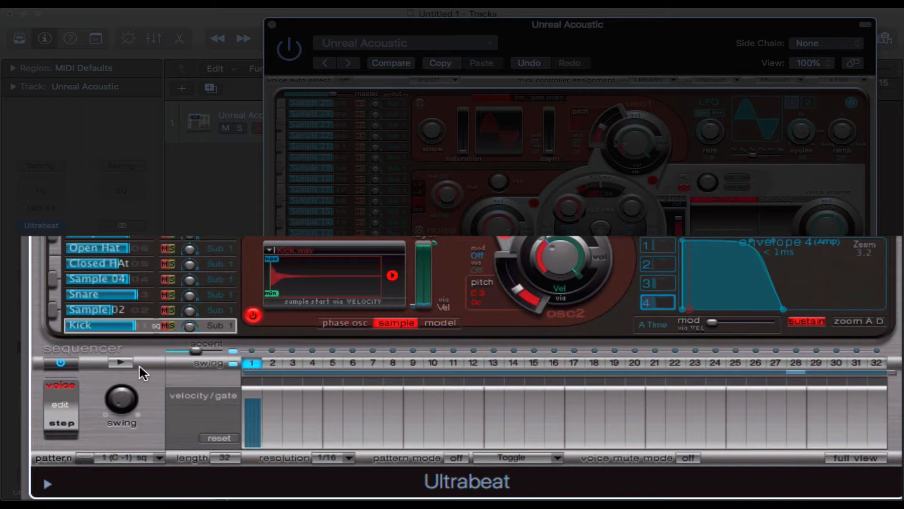
pyautogui.click(122, 362)
pyautogui.click(331, 398)
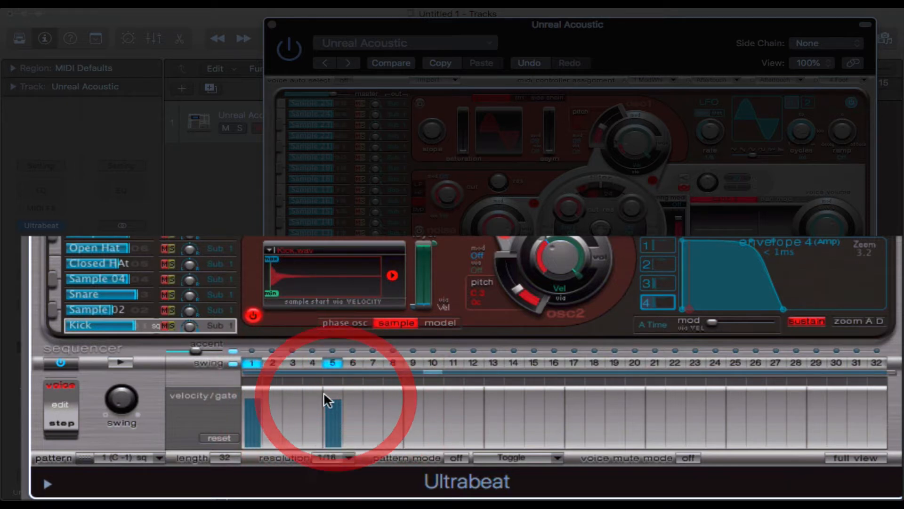
pyautogui.click(412, 362)
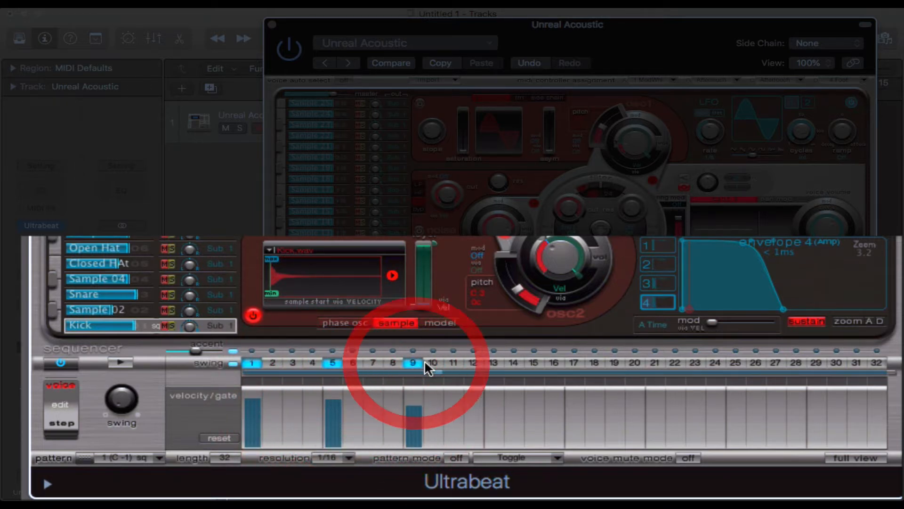
pyautogui.click(494, 363)
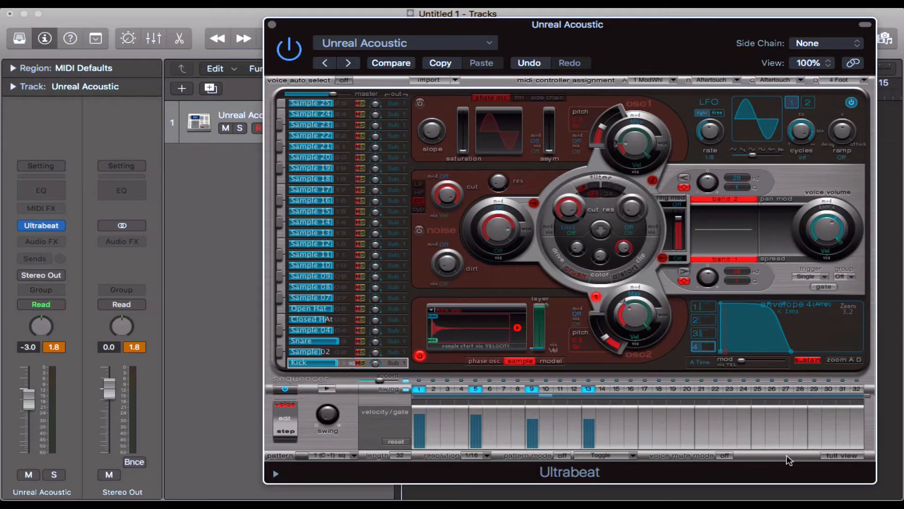
# Step: Extend the Kick pattern in the sequencer's full view with hits on steps 17, 21, 25 and 29, and preview it
pyautogui.click(826, 456)
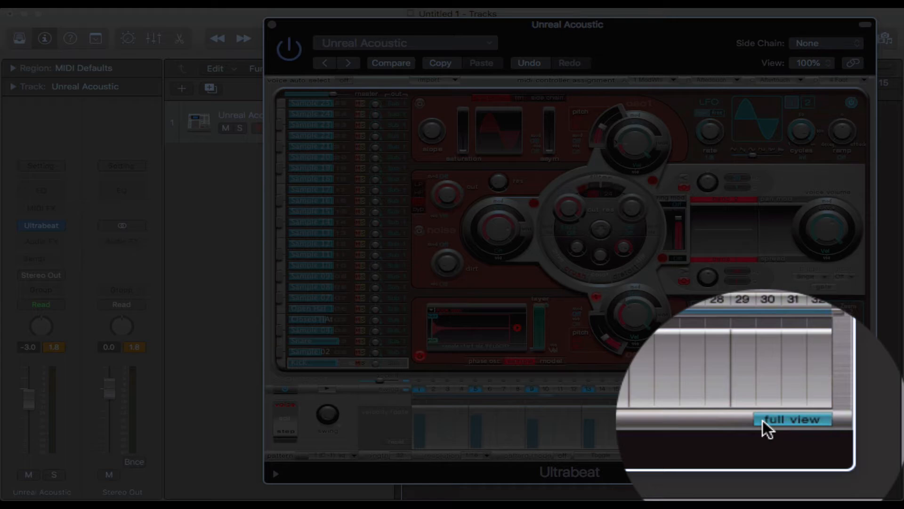
pyautogui.click(826, 455)
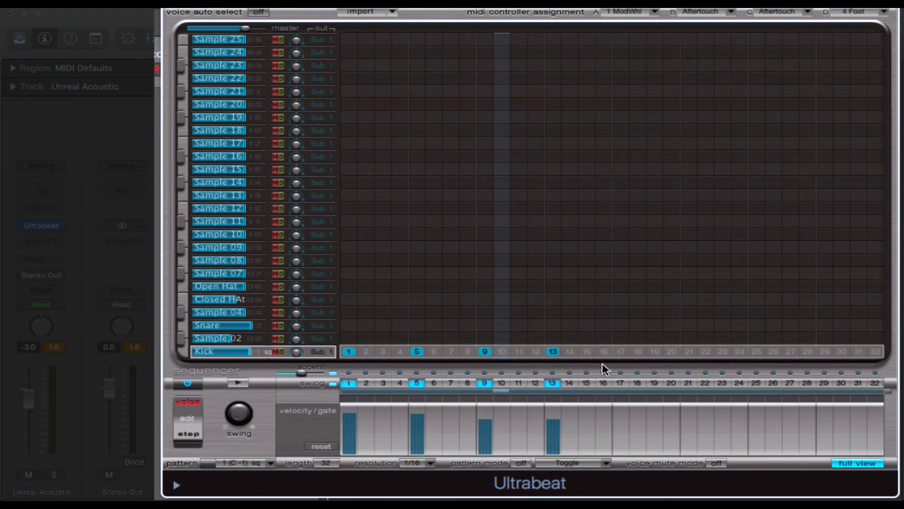
pyautogui.click(622, 352)
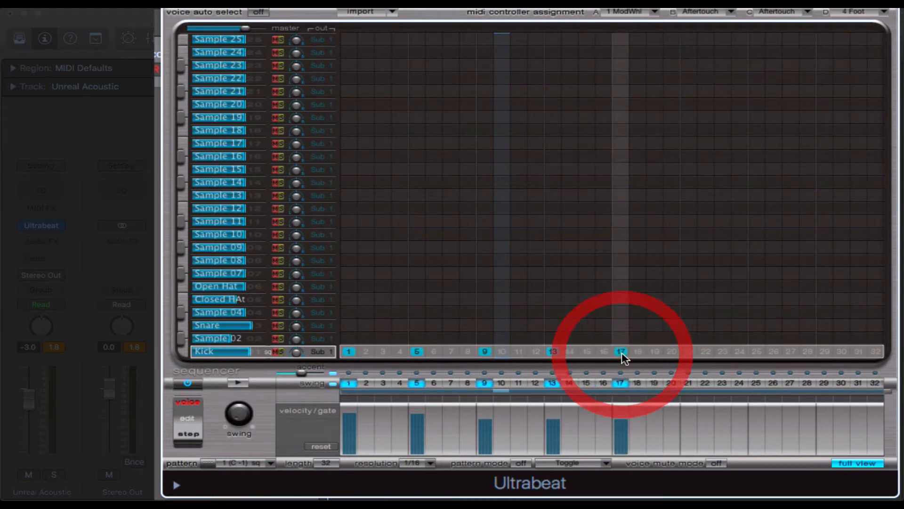
pyautogui.click(689, 351)
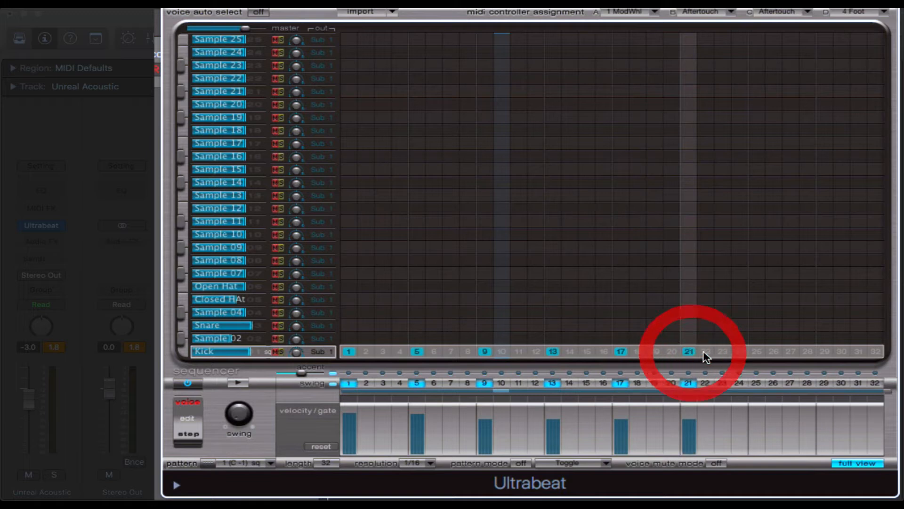
pyautogui.click(755, 352)
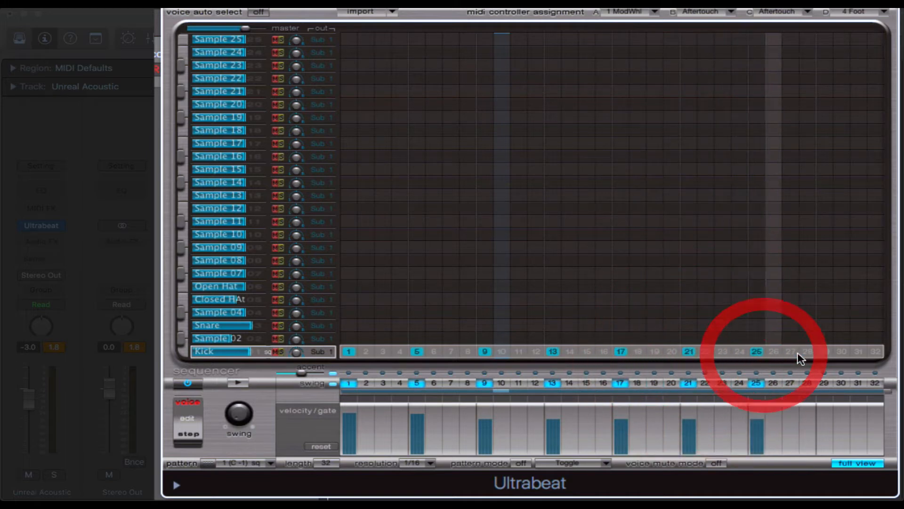
pyautogui.click(822, 352)
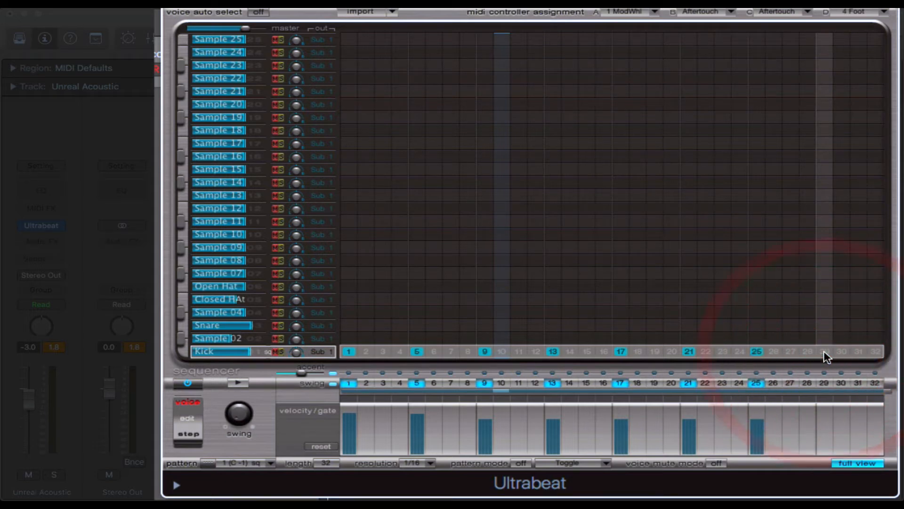
pyautogui.click(824, 351)
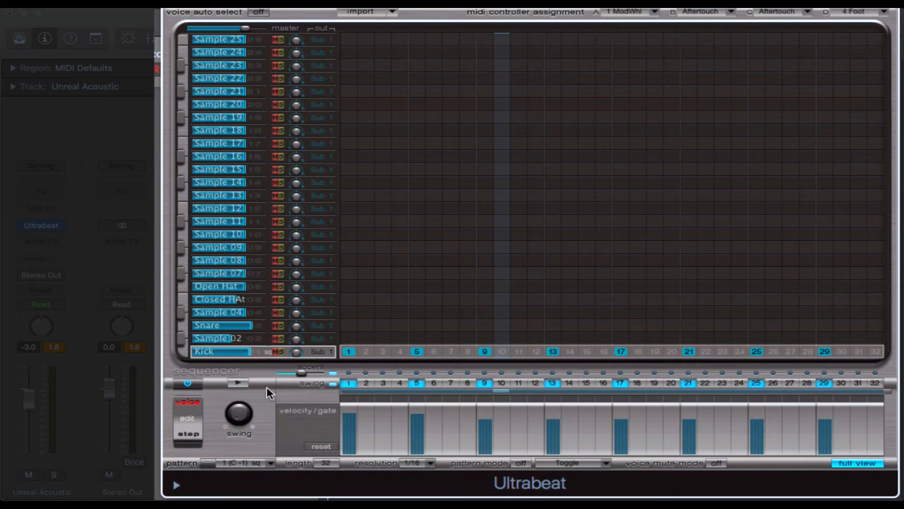
pyautogui.click(242, 383)
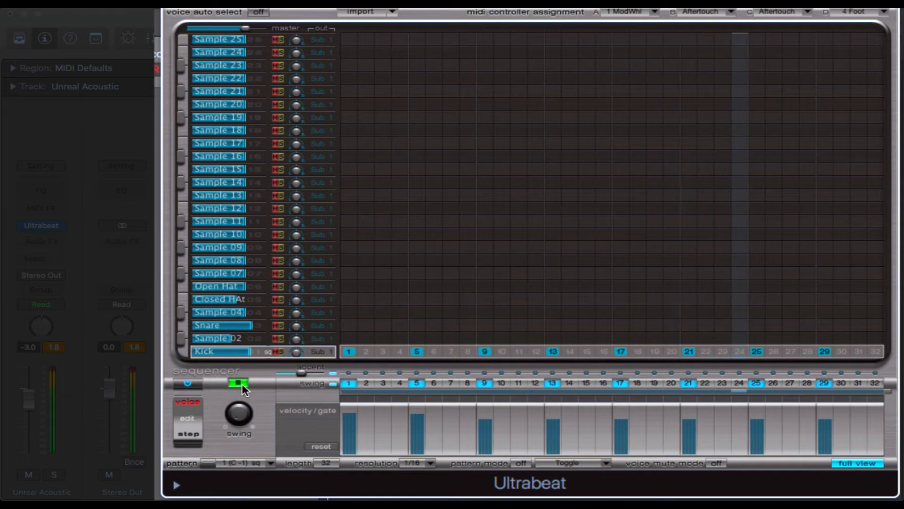
pyautogui.click(240, 383)
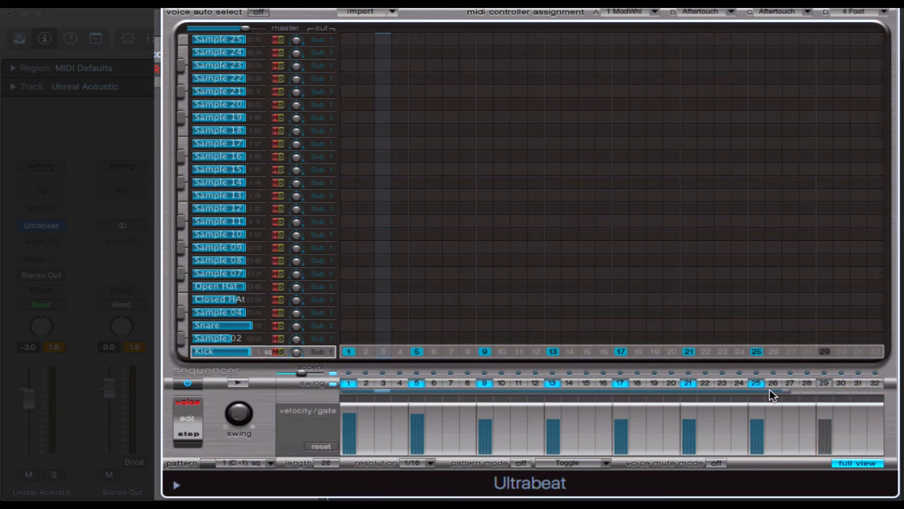
# Step: Shorten the pattern length to 16 steps and preview the shortened loop
pyautogui.moveTo(682, 390); pyautogui.dragTo(620, 392)
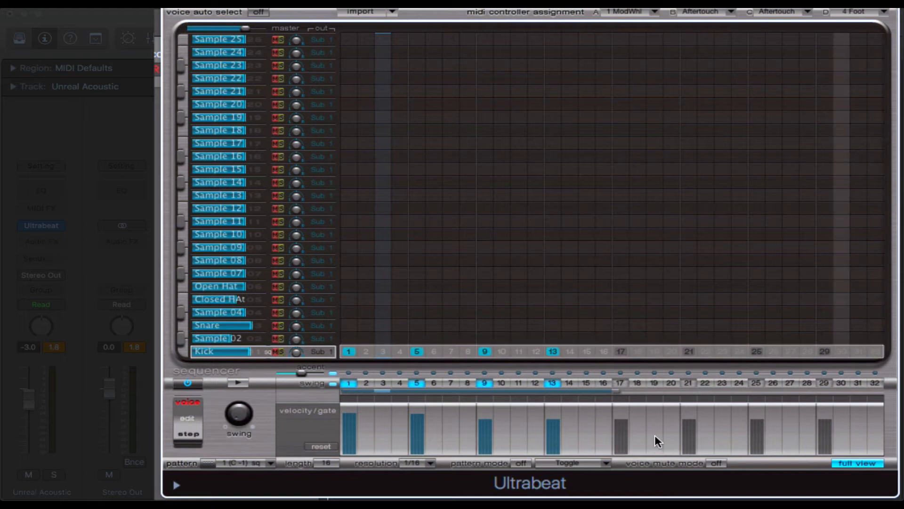
pyautogui.click(239, 382)
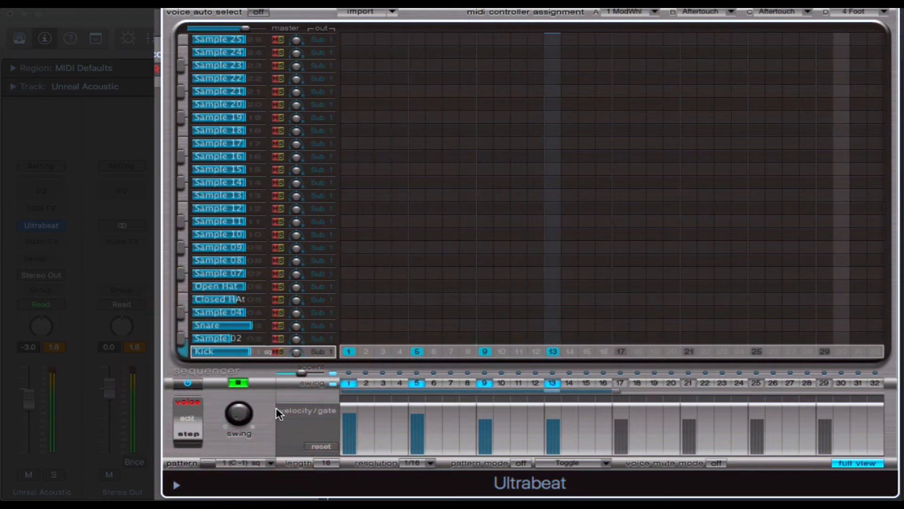
pyautogui.click(241, 382)
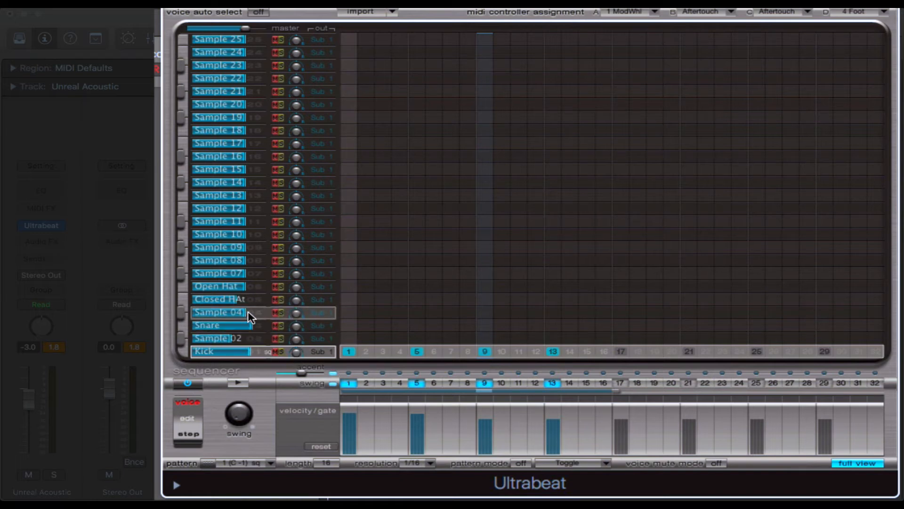
# Step: Select the Snare voice and add hits on steps 5 and 11
pyautogui.click(259, 327)
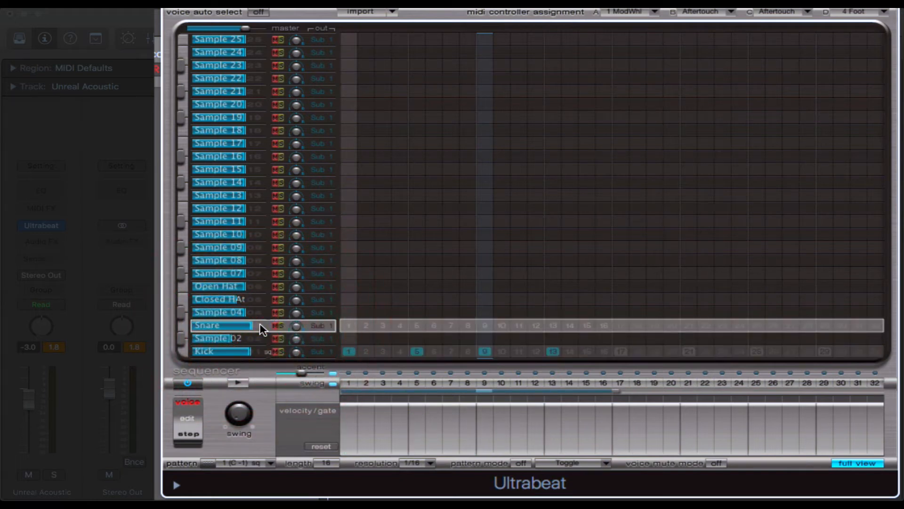
pyautogui.click(417, 325)
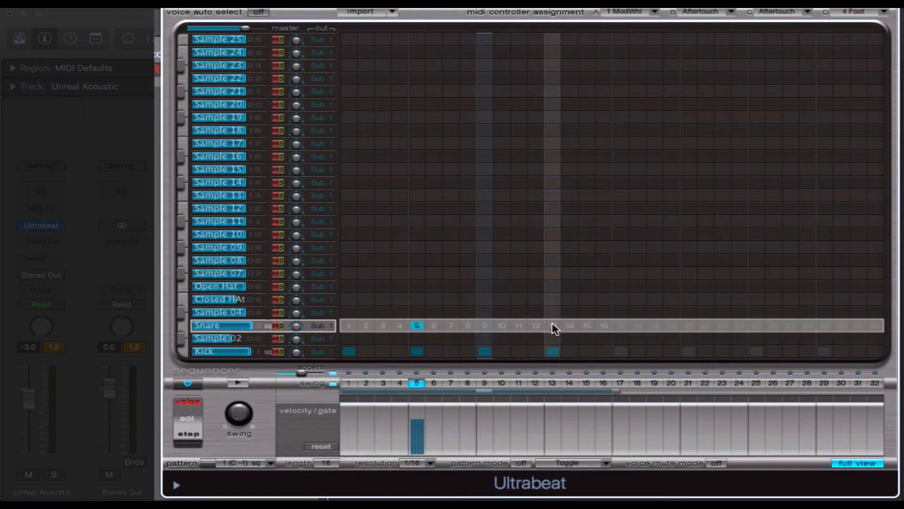
pyautogui.click(519, 326)
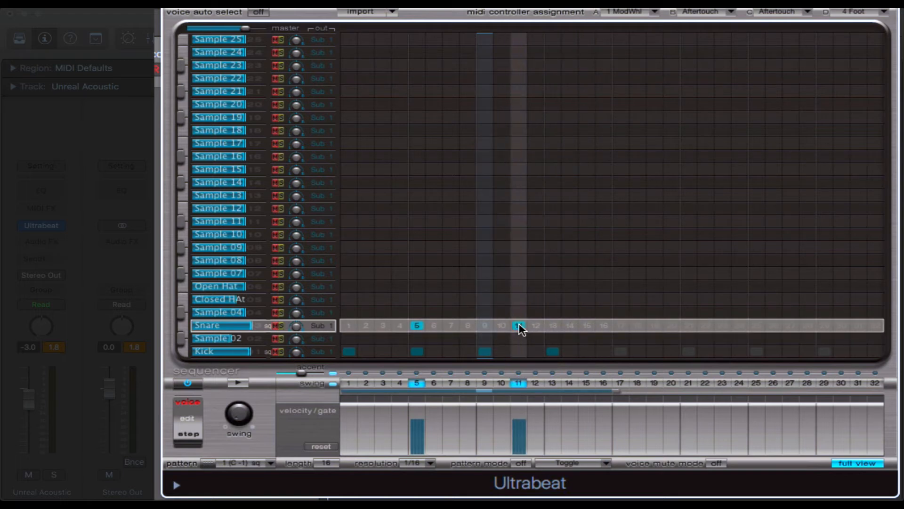
# Step: Add Closed Hat hits on the odd steps from 1 to 13 and an Open Hat hit on step 15
pyautogui.click(352, 302)
pyautogui.click(383, 299)
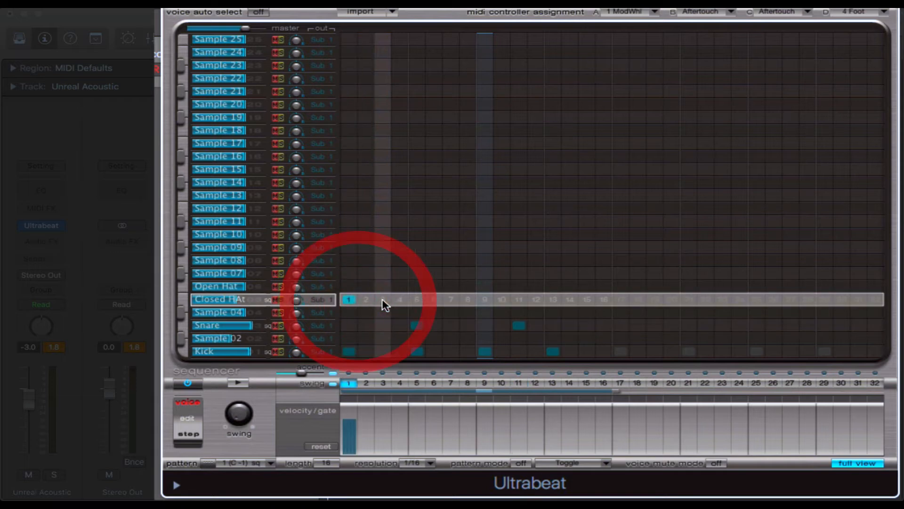
pyautogui.click(417, 299)
pyautogui.click(468, 299)
pyautogui.click(451, 299)
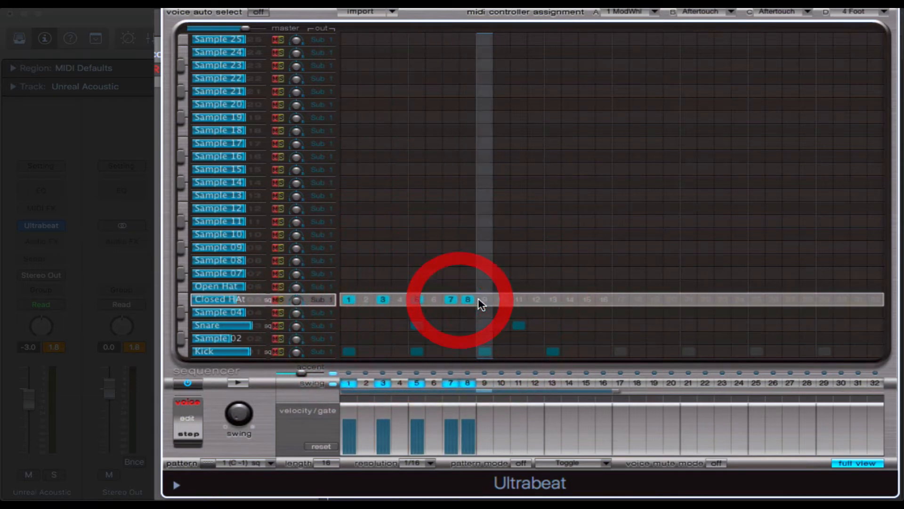
pyautogui.click(468, 300)
pyautogui.click(485, 299)
pyautogui.click(518, 299)
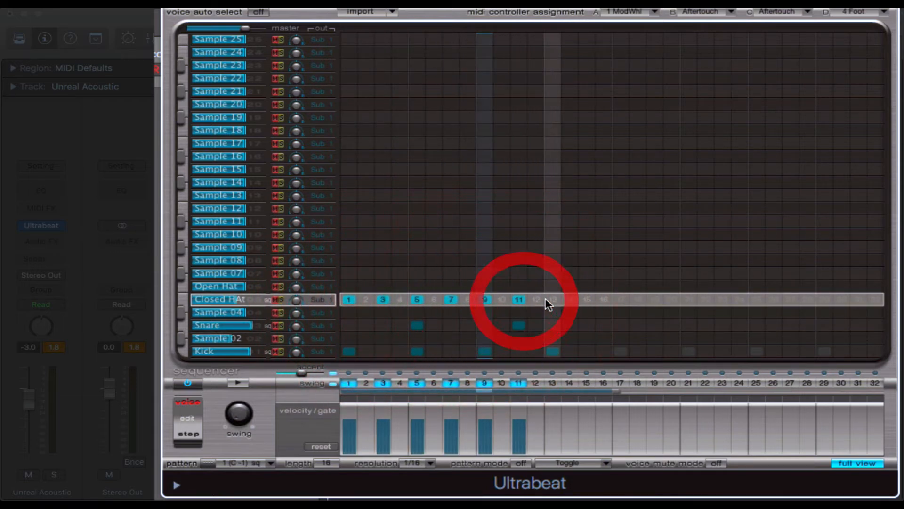
pyautogui.click(553, 300)
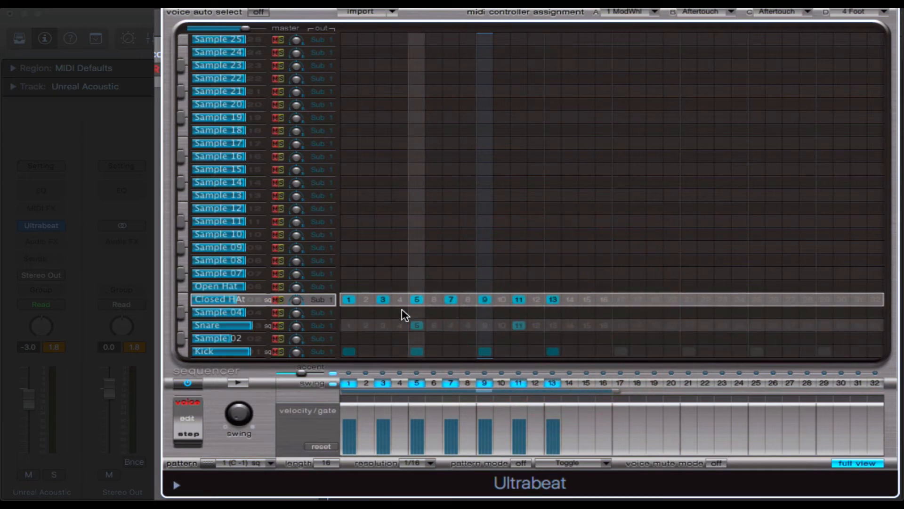
pyautogui.click(587, 286)
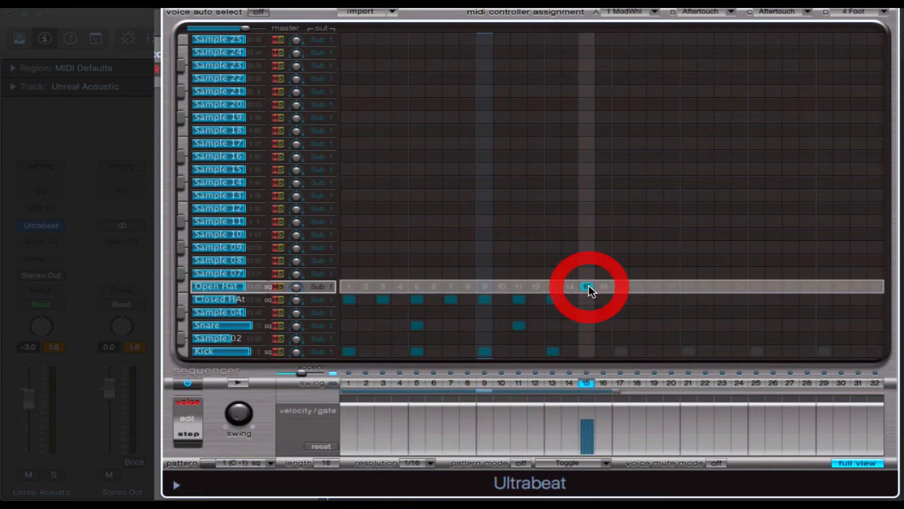
# Step: Select the Kick voice again and play the complete drum pattern
pyautogui.click(259, 353)
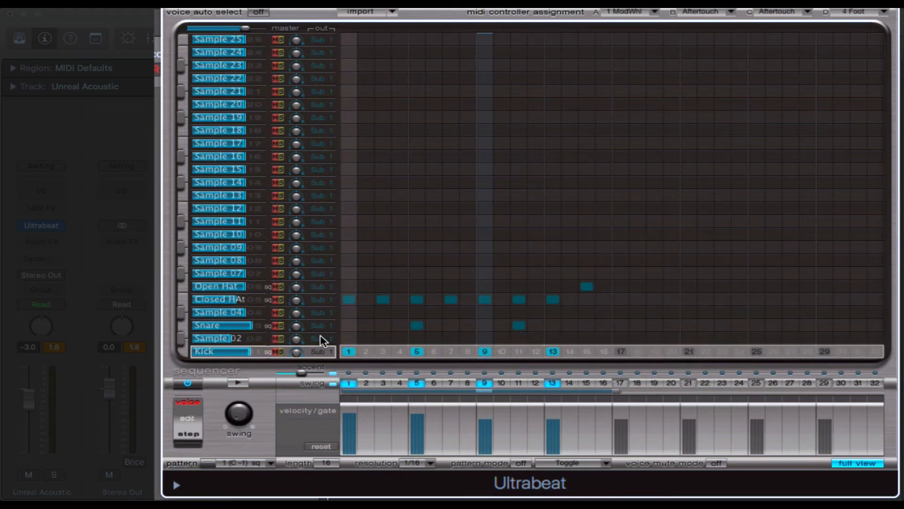
pyautogui.click(239, 382)
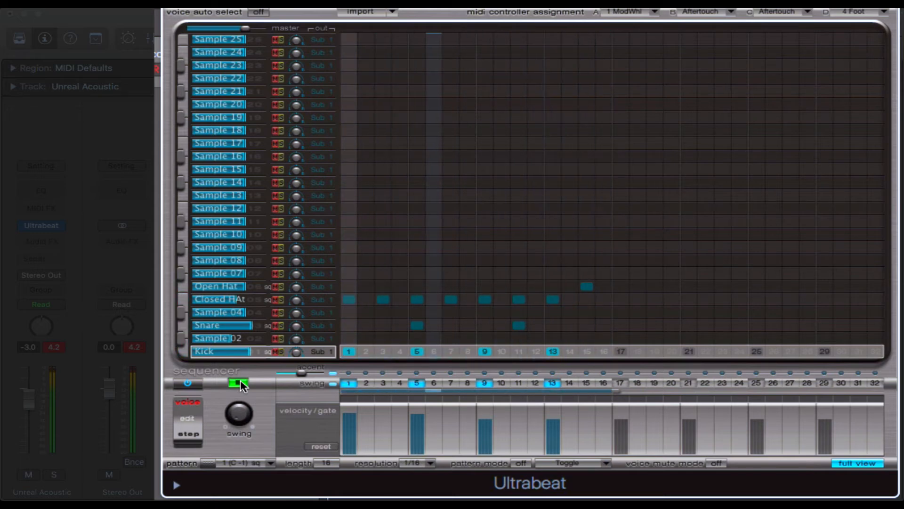
# Step: Stop the pattern and insert a stereo Gain plug-in on the Unreal Acoustic track with its gain set to -7.3 dB
pyautogui.click(239, 382)
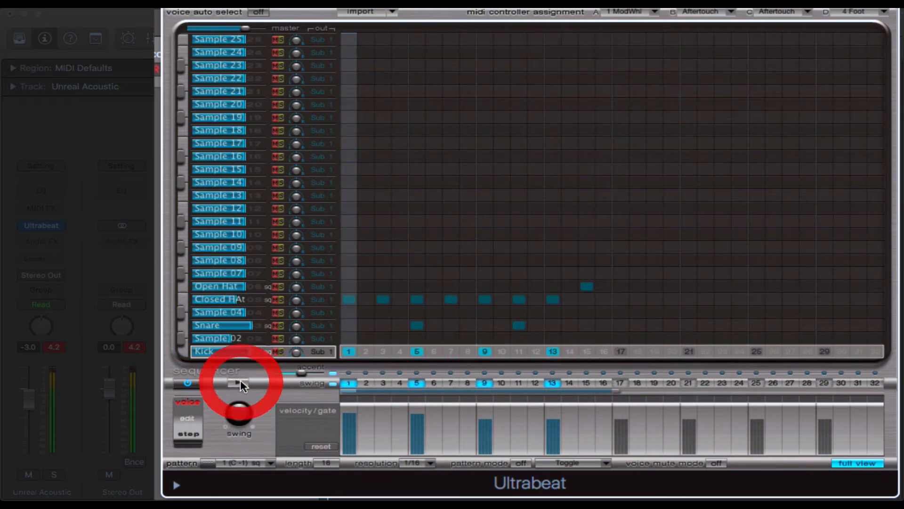
pyautogui.click(61, 348)
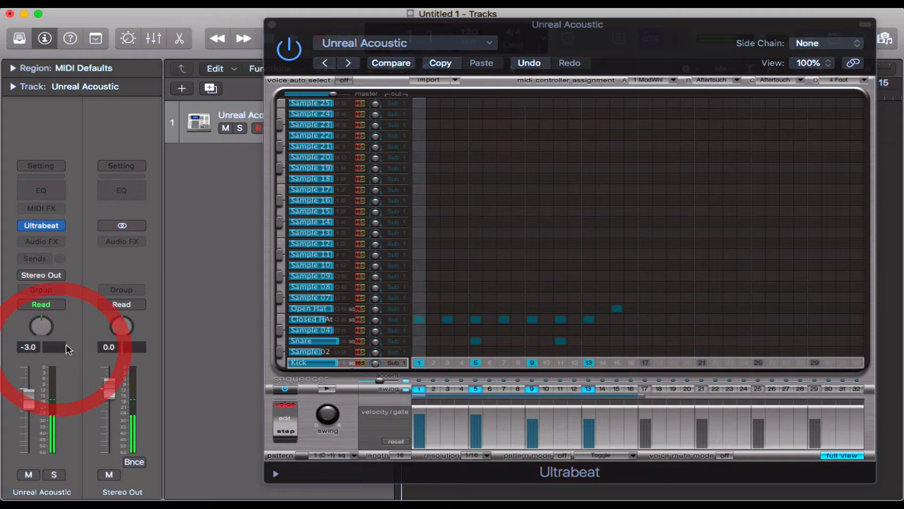
pyautogui.click(46, 242)
pyautogui.moveTo(66, 272)
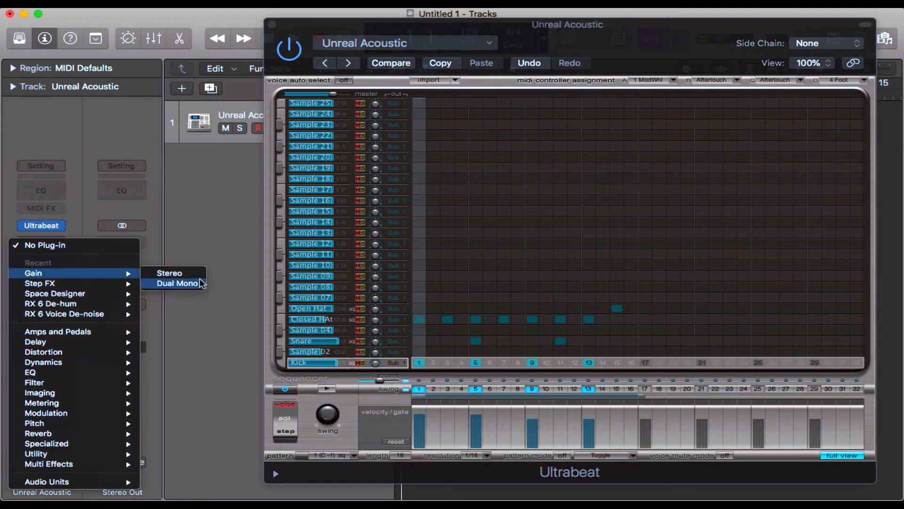
pyautogui.click(197, 273)
pyautogui.moveTo(55, 135); pyautogui.dragTo(53, 156)
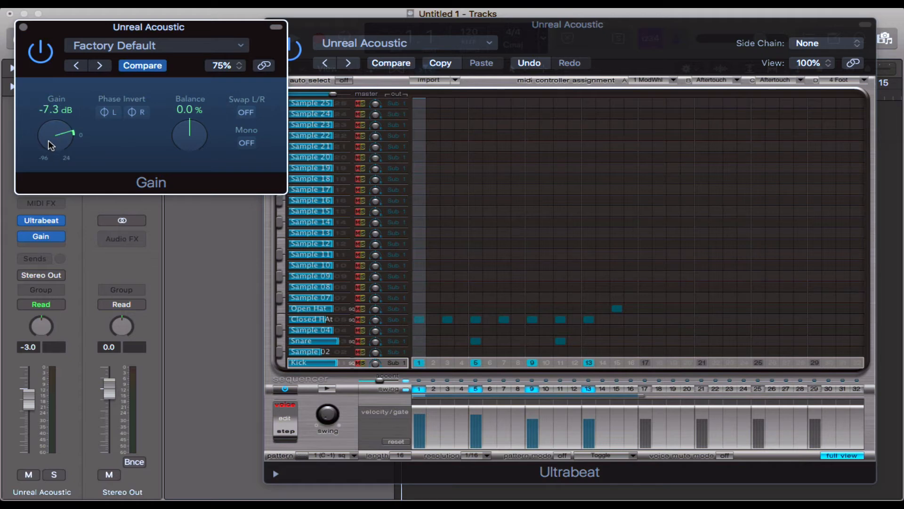
pyautogui.click(23, 27)
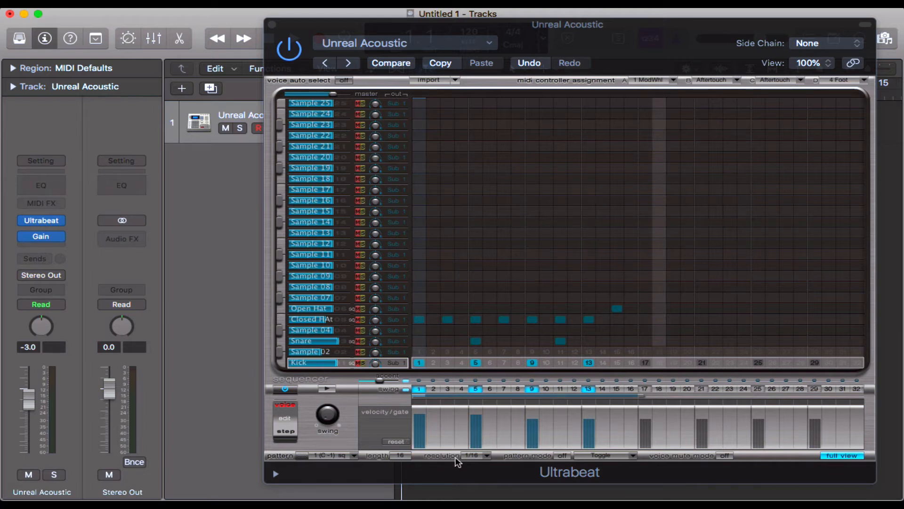
# Step: Set the Ultrabeat pattern resolution to 1/8 and preview the loop
pyautogui.click(482, 455)
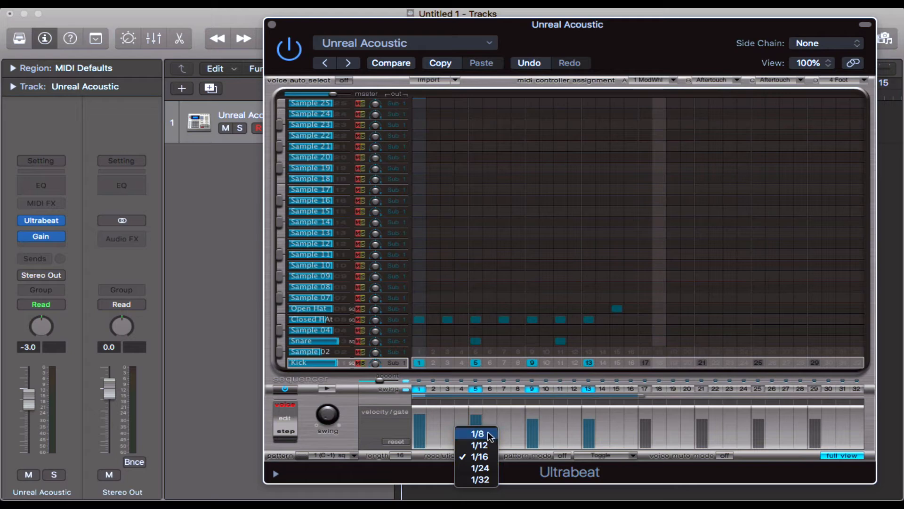
pyautogui.click(489, 434)
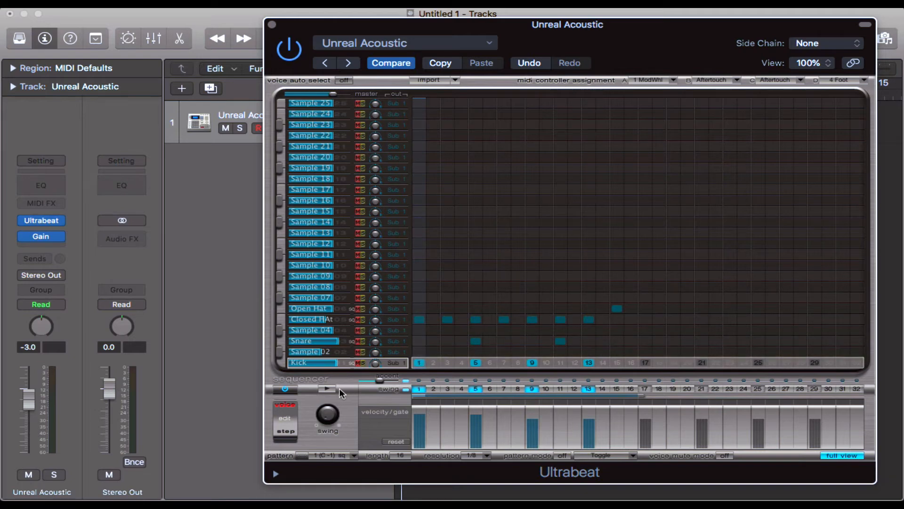
pyautogui.click(326, 388)
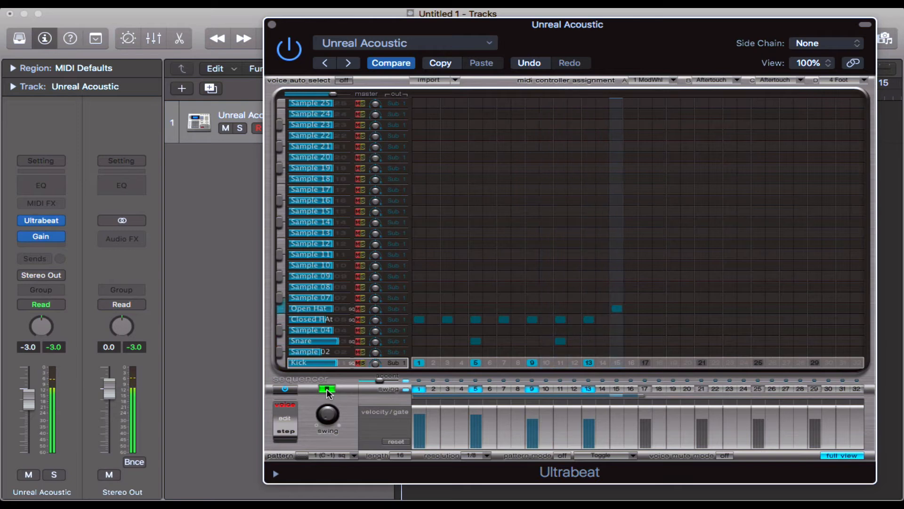
pyautogui.click(326, 389)
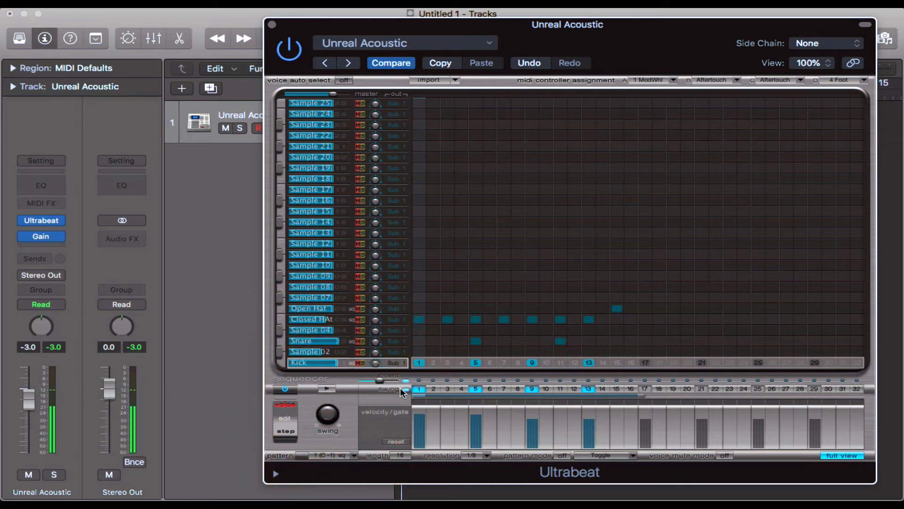
# Step: Change the pattern resolution to 1/32 and preview the faster loop
pyautogui.click(474, 455)
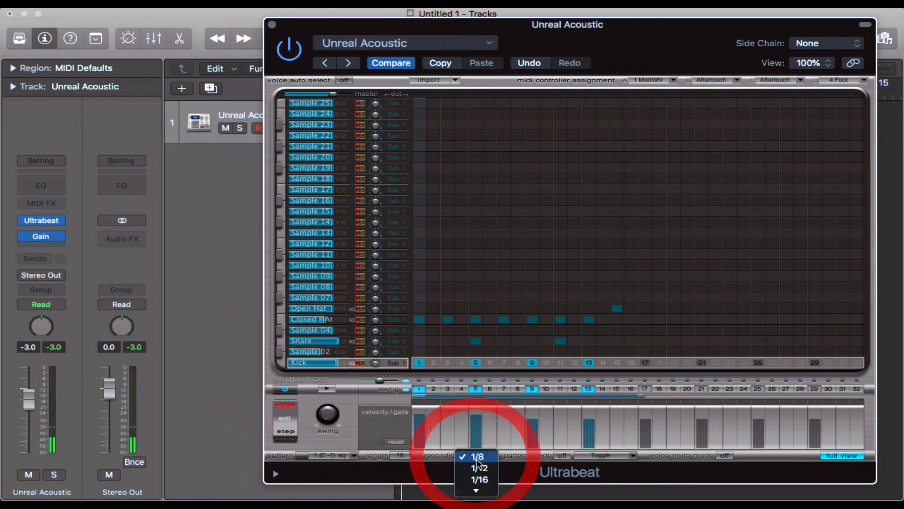
pyautogui.click(480, 489)
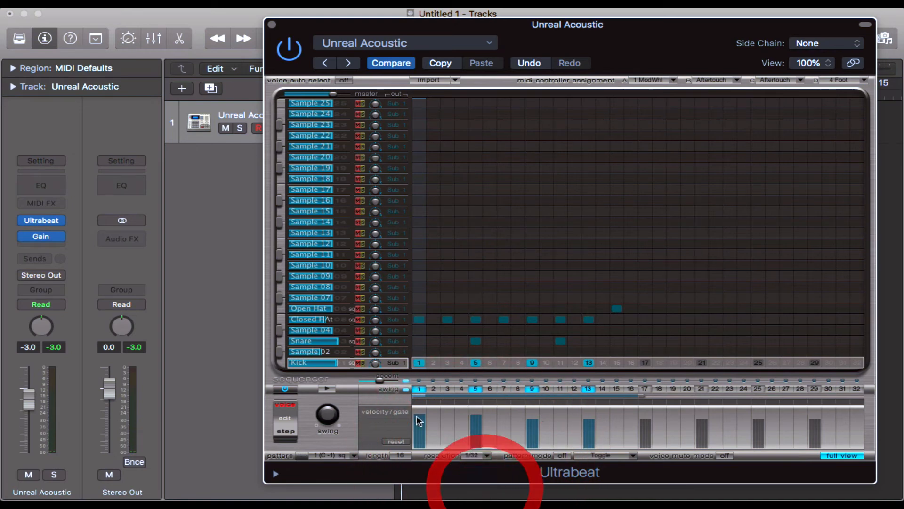
pyautogui.click(327, 389)
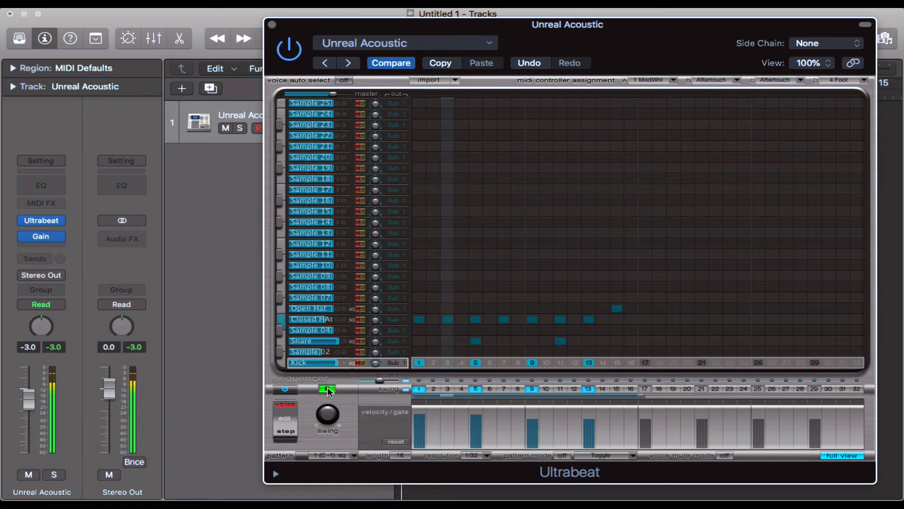
pyautogui.click(327, 390)
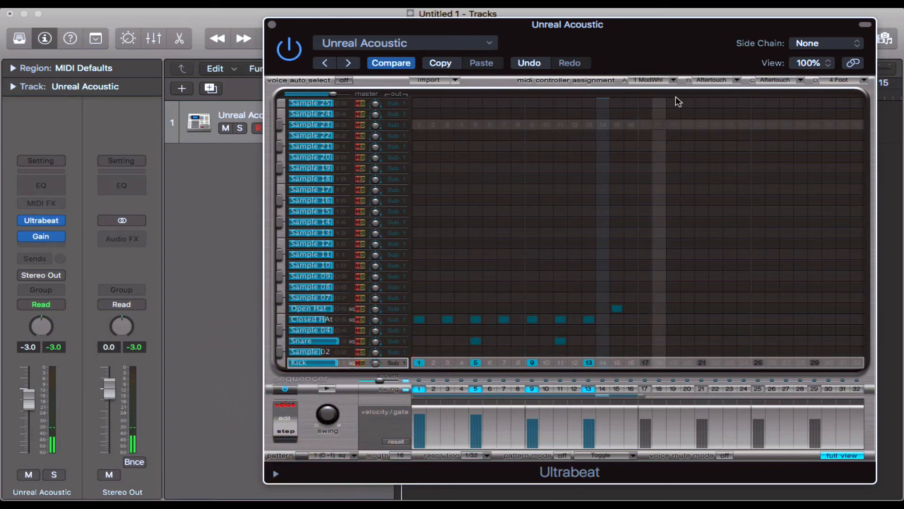
# Step: Hide the header of the Ultrabeat window and set the pattern resolution back to 1/16
pyautogui.click(866, 24)
pyautogui.moveTo(662, 28); pyautogui.dragTo(627, 37)
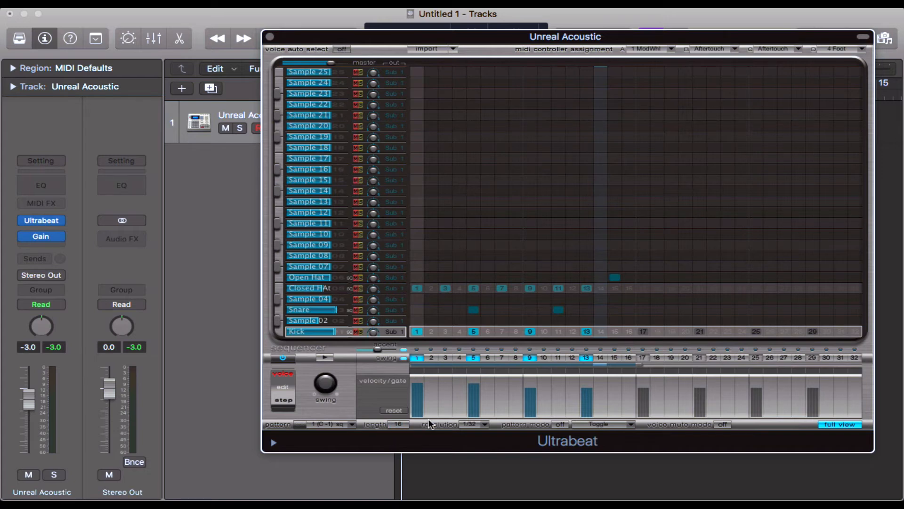
pyautogui.click(478, 425)
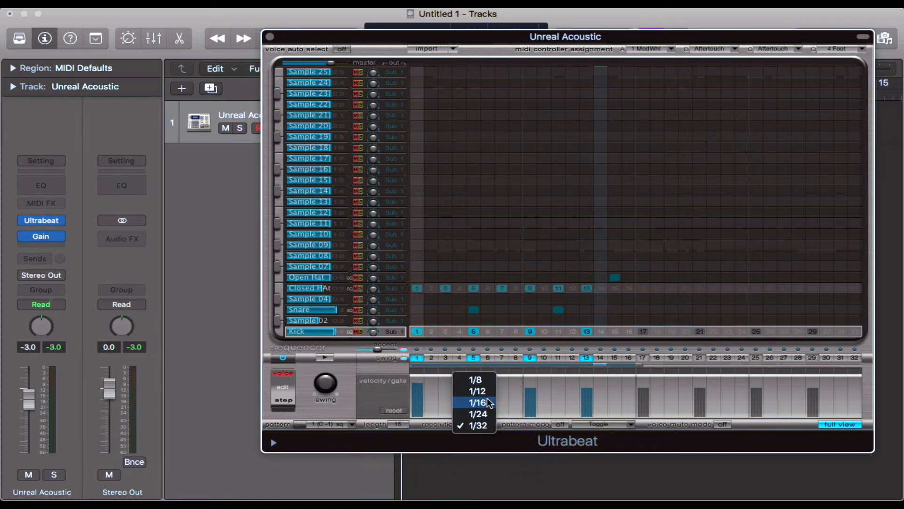
pyautogui.click(488, 402)
# Step: Place the Ultrabeat pattern as a region on the Unreal Acoustic track and move that region to bar 1
pyautogui.moveTo(663, 35); pyautogui.dragTo(608, 89)
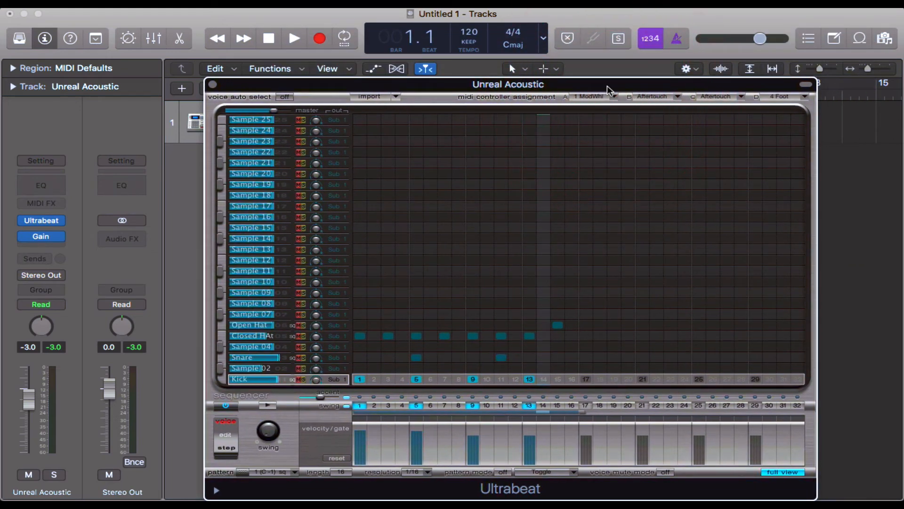
pyautogui.moveTo(607, 87); pyautogui.dragTo(615, 69)
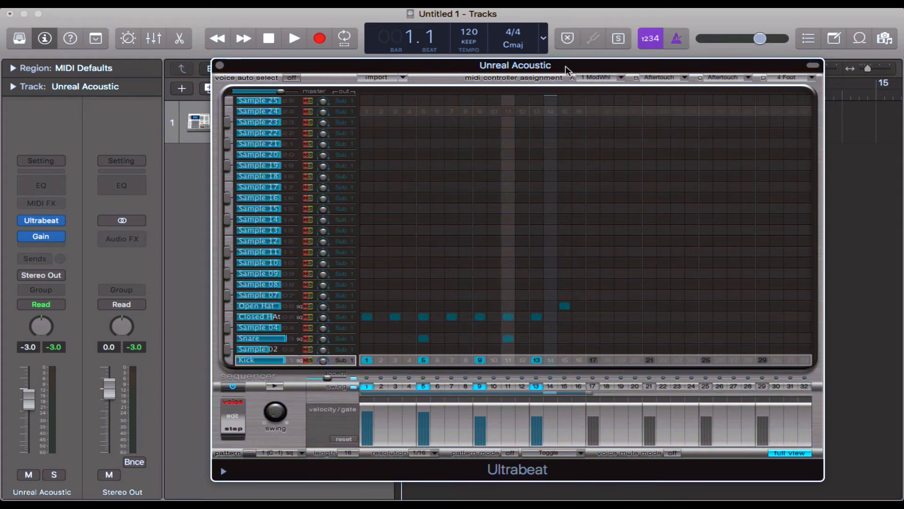
pyautogui.moveTo(637, 64); pyautogui.dragTo(488, 18)
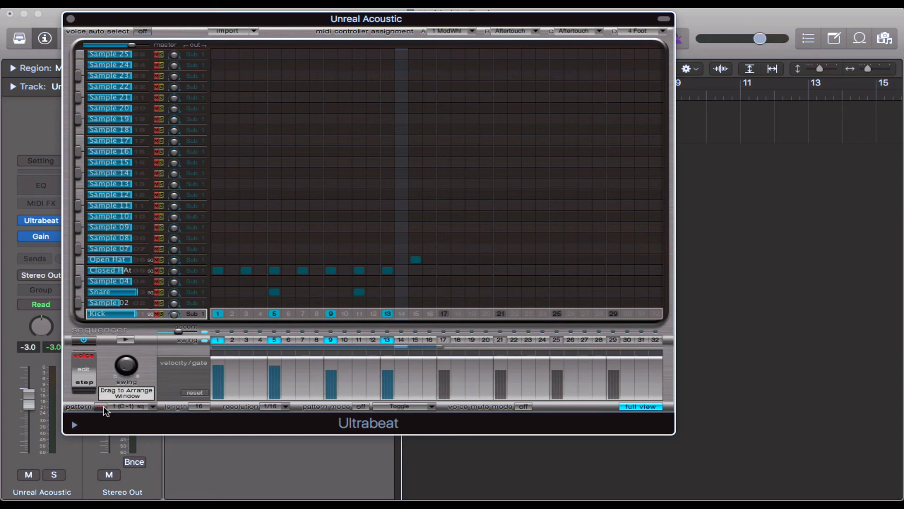
pyautogui.moveTo(104, 411); pyautogui.dragTo(716, 123)
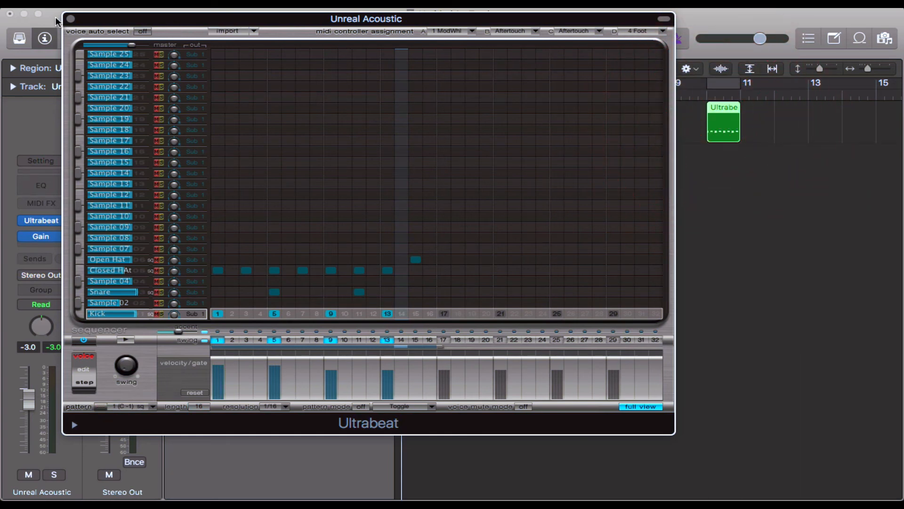
pyautogui.click(70, 20)
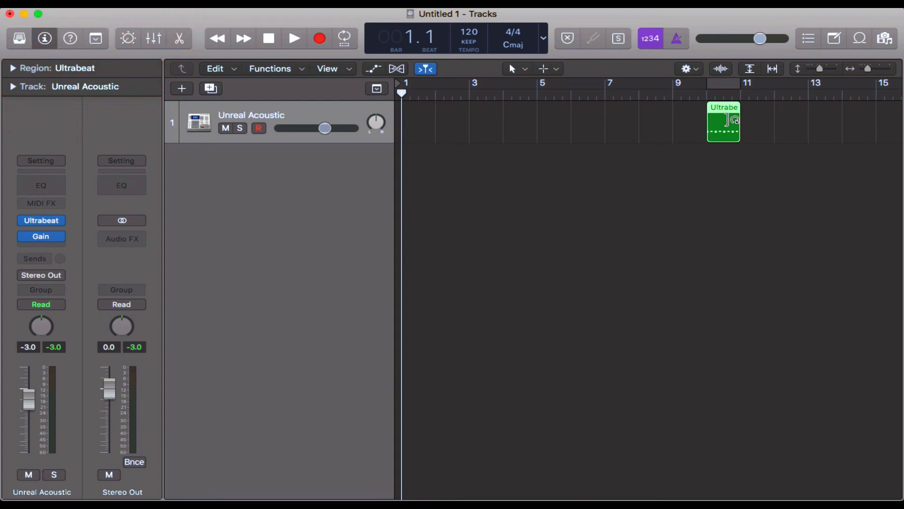
pyautogui.moveTo(723, 123); pyautogui.dragTo(419, 119)
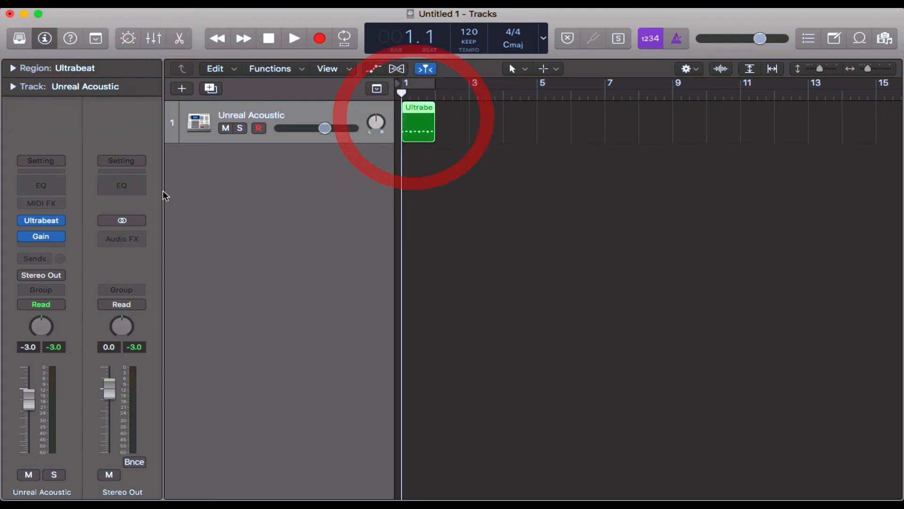
# Step: Turn off Ultrabeat's built-in sequencer and play back the region on the Unreal Acoustic track
pyautogui.click(42, 220)
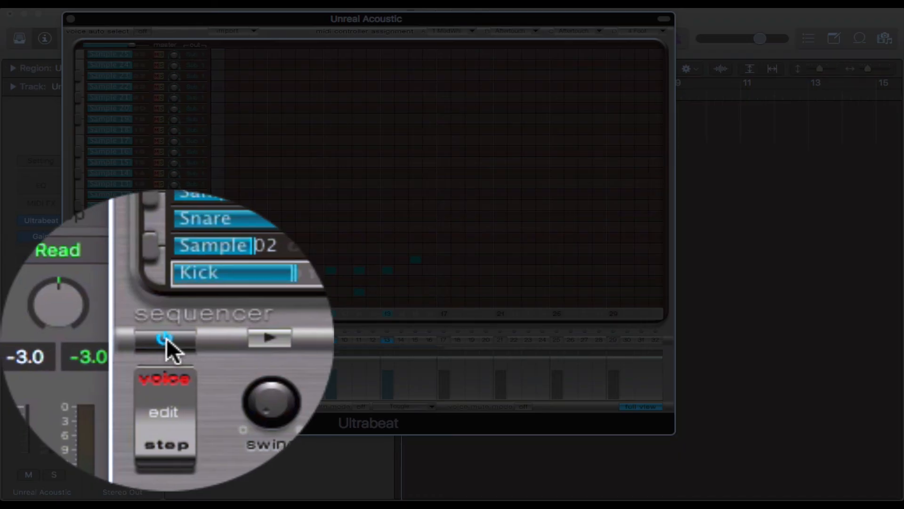
pyautogui.click(166, 337)
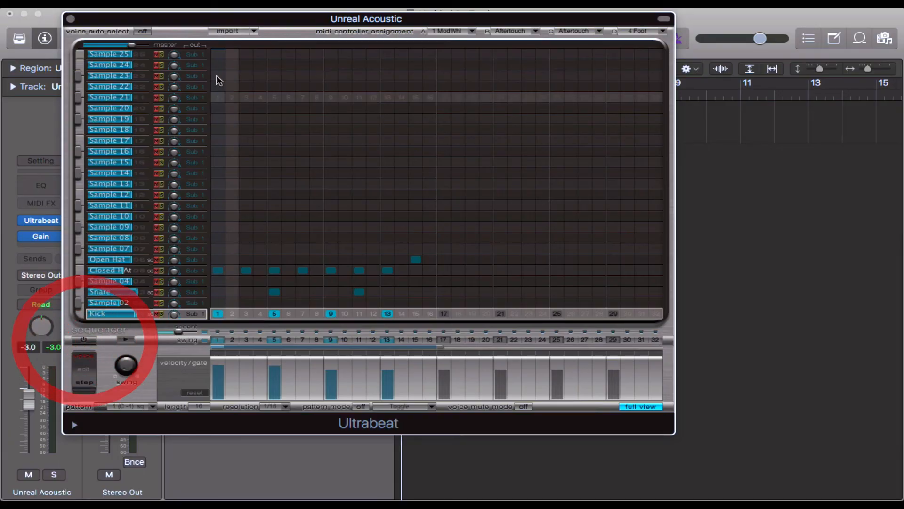
pyautogui.click(74, 16)
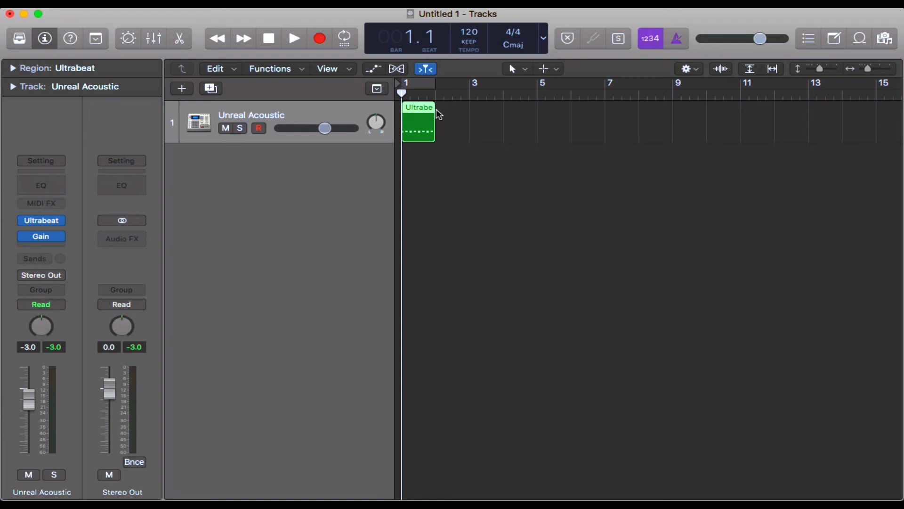
pyautogui.press('space')
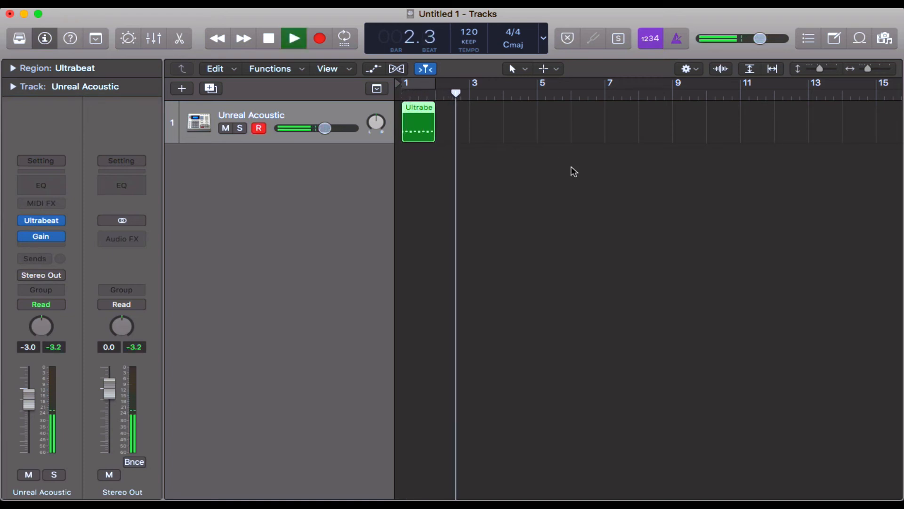
pyautogui.press('space')
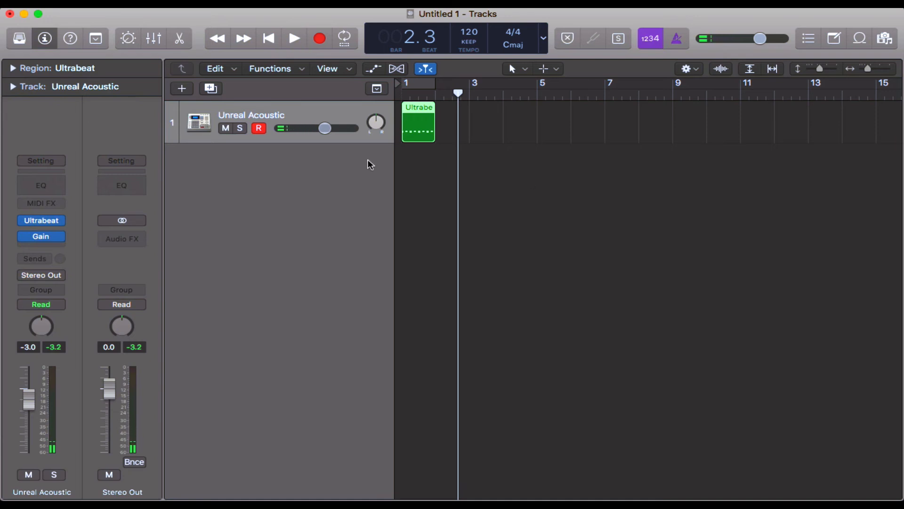
# Step: Open the Ultrabeat region in an enlarged Piano Roll, set the velocity of all its notes to 111 and preview it
pyautogui.press('e')
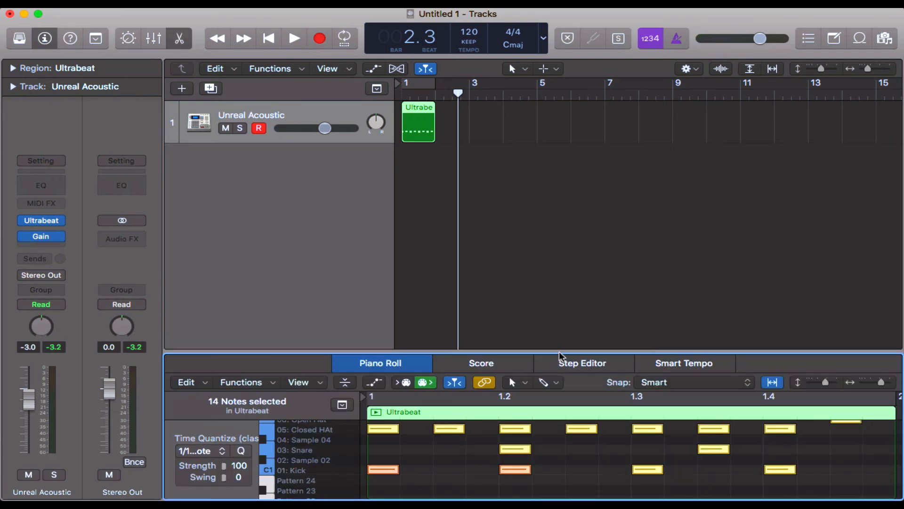
pyautogui.moveTo(560, 349); pyautogui.dragTo(557, 203)
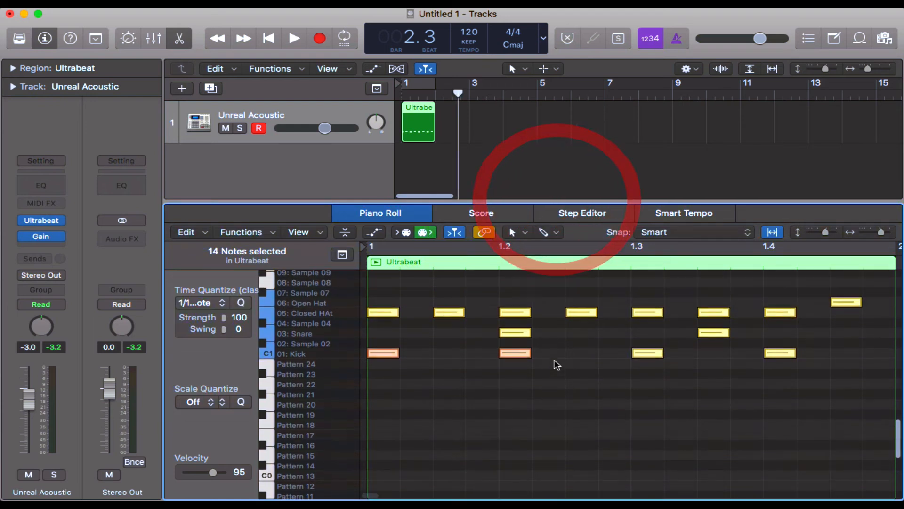
pyautogui.click(558, 415)
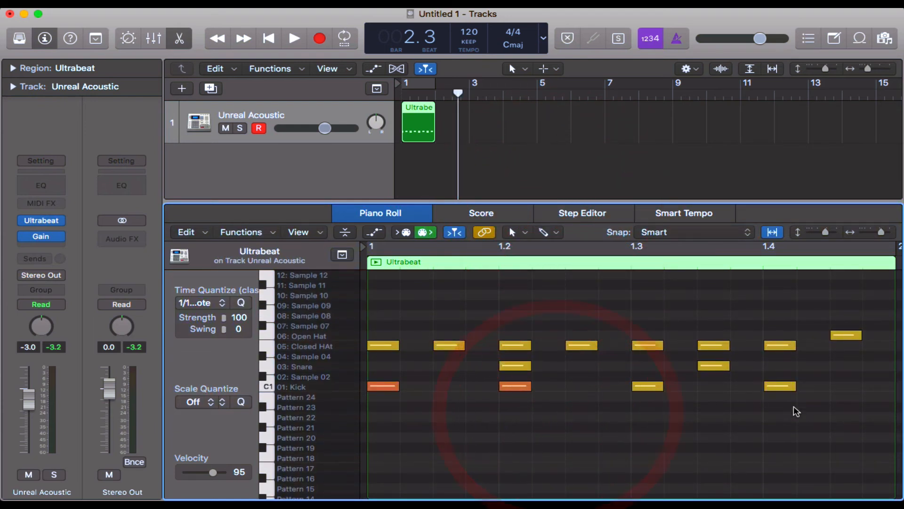
pyautogui.moveTo(864, 410); pyautogui.dragTo(355, 307)
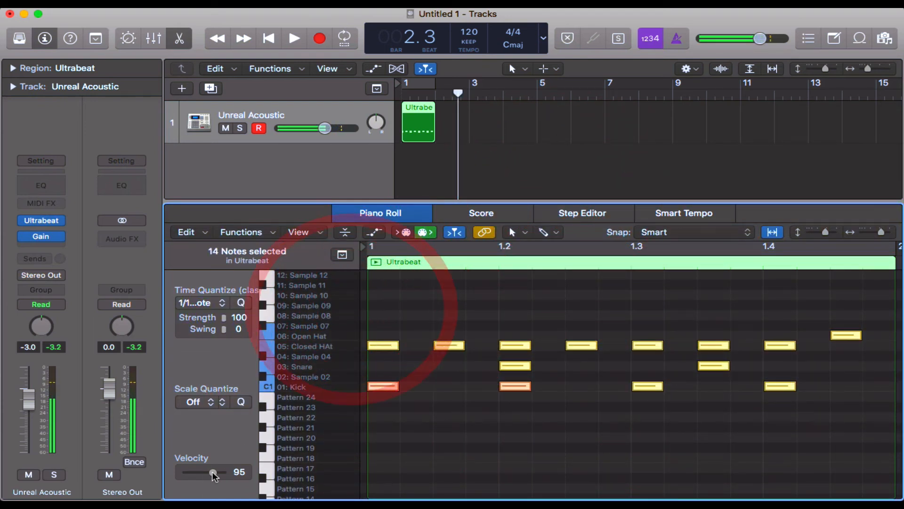
pyautogui.moveTo(213, 472); pyautogui.dragTo(228, 473)
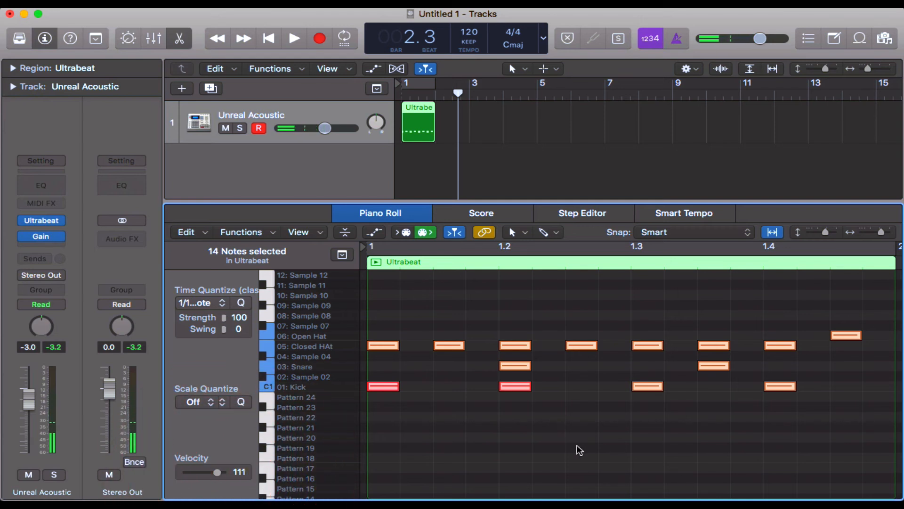
pyautogui.press('space')
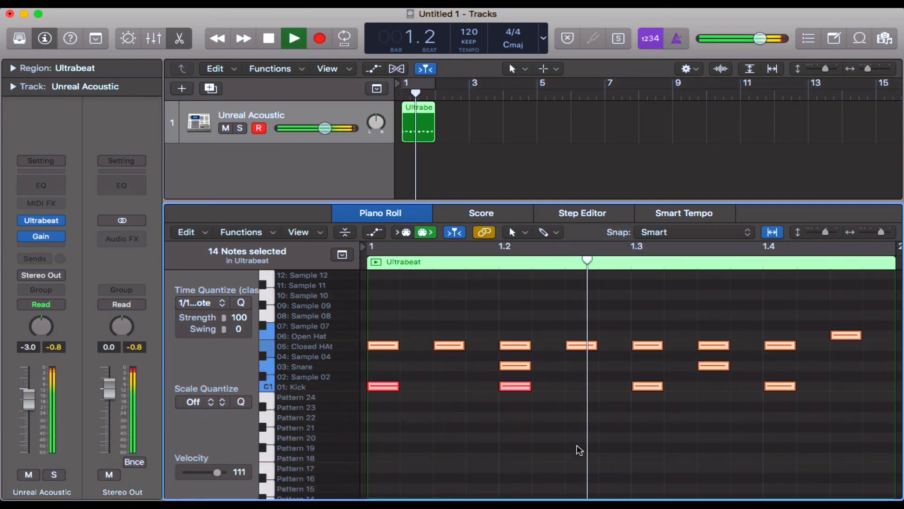
pyautogui.press('space')
# Step: Preview all the notes at velocity 18 with cycle mode on over bar 1, and raise their velocity to 94
pyautogui.moveTo(218, 472); pyautogui.dragTo(189, 475)
pyautogui.press('space')
pyautogui.press('c')
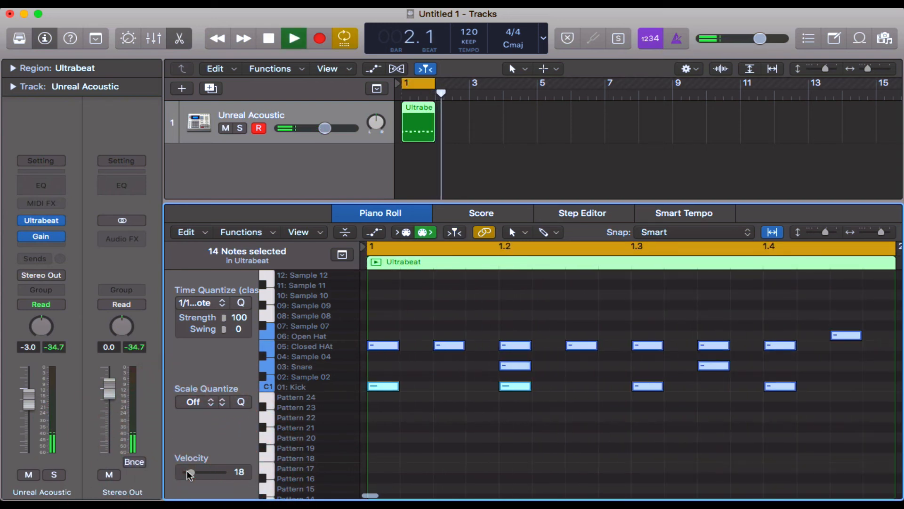
pyautogui.press('space')
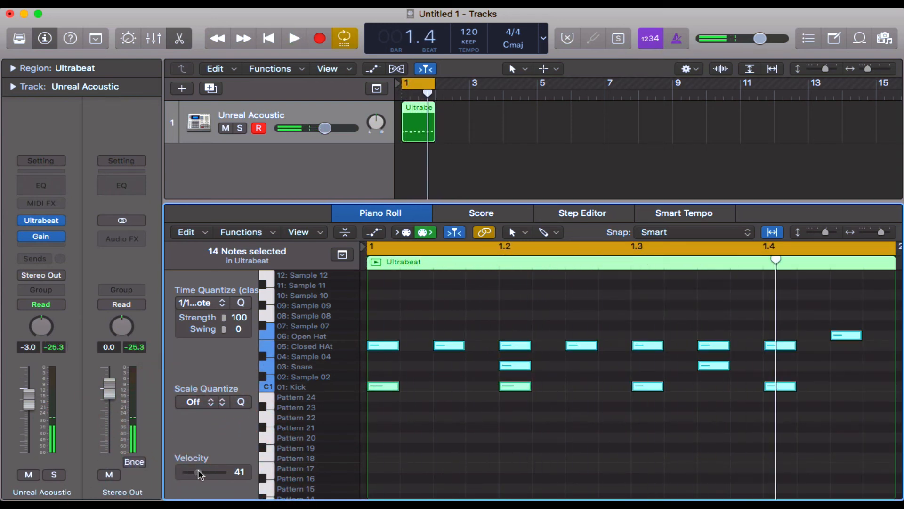
pyautogui.moveTo(189, 474); pyautogui.dragTo(215, 471)
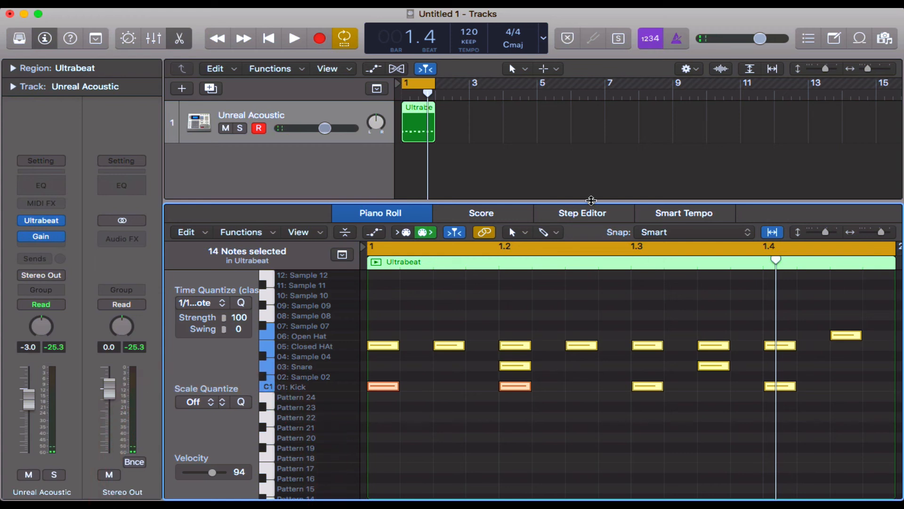
# Step: Close the Piano Roll, reopen Ultrabeat on the Unreal Acoustic track and switch its sequencer out of full view
pyautogui.press('e')
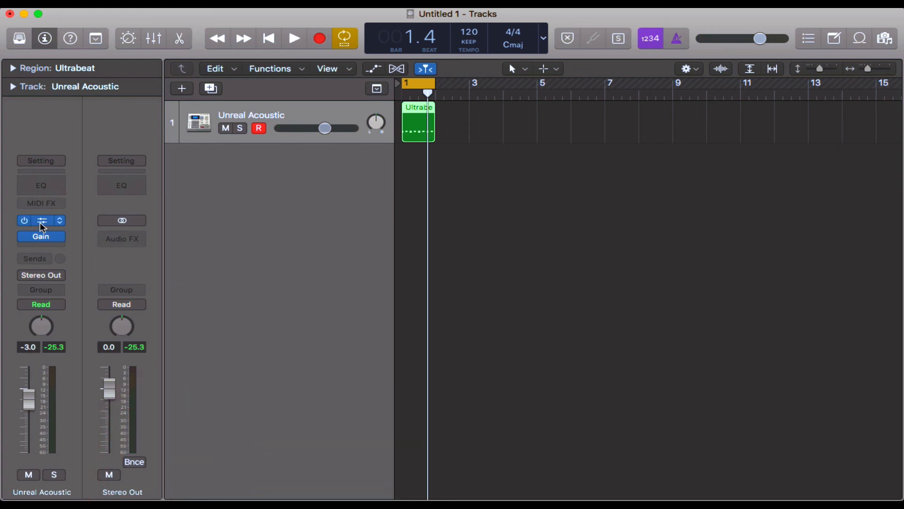
pyautogui.click(41, 222)
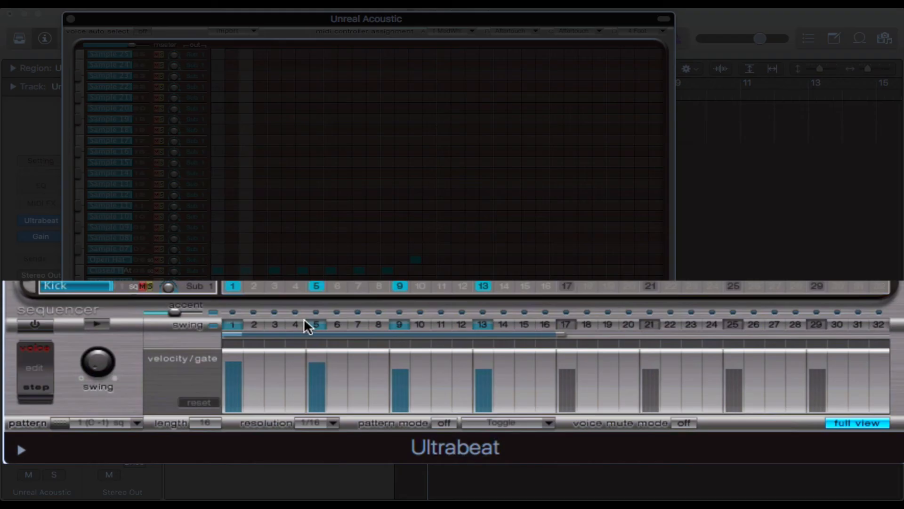
pyautogui.click(857, 423)
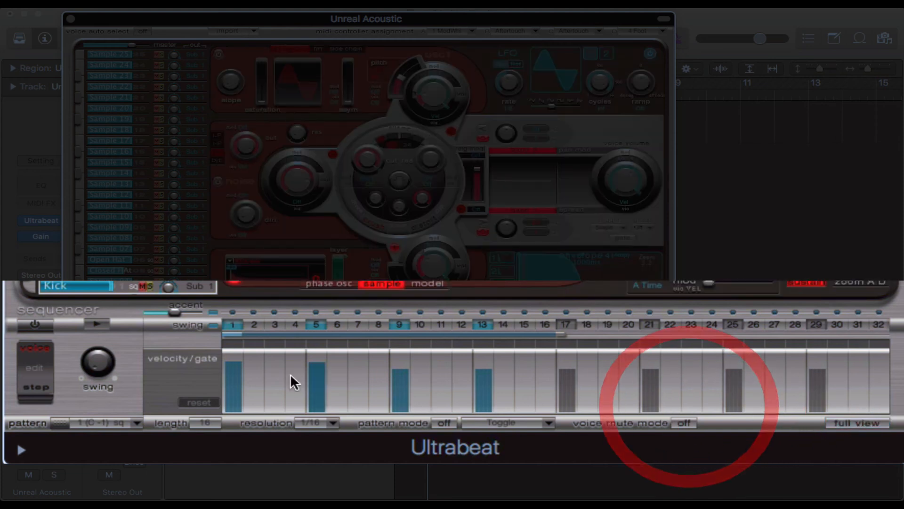
# Step: Vary the kick's step velocities: set step 1 to 127 with a slightly shorter gate, step 5 very low, step 9 higher and step 13 lower
pyautogui.moveTo(232, 375); pyautogui.dragTo(234, 356)
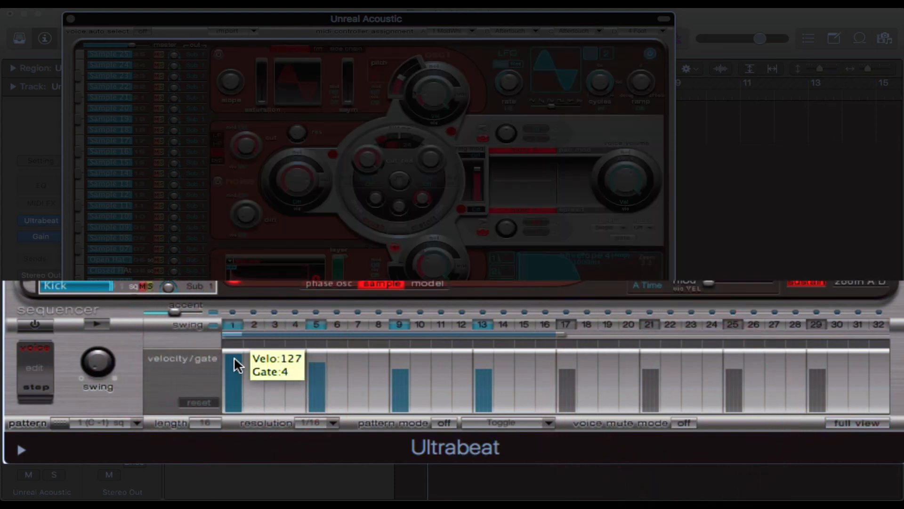
pyautogui.click(234, 356)
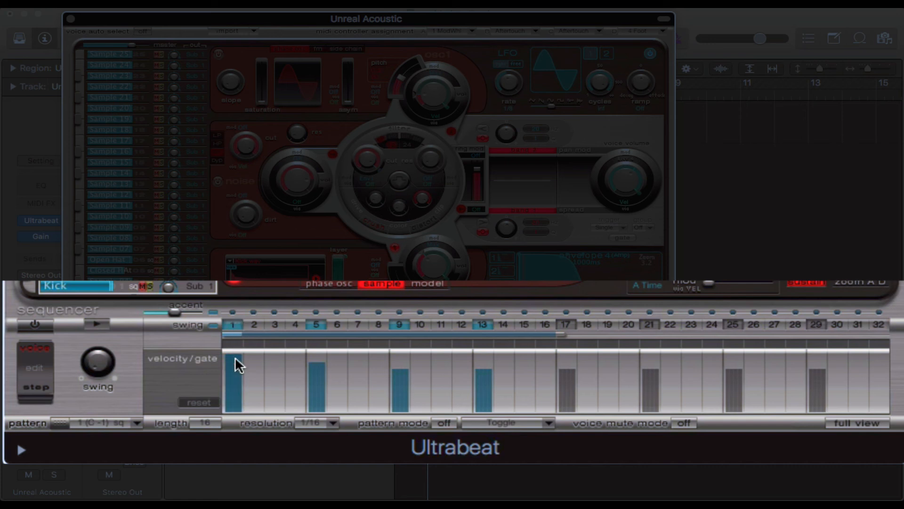
pyautogui.moveTo(235, 357); pyautogui.dragTo(233, 351)
pyautogui.moveTo(316, 363); pyautogui.dragTo(319, 406)
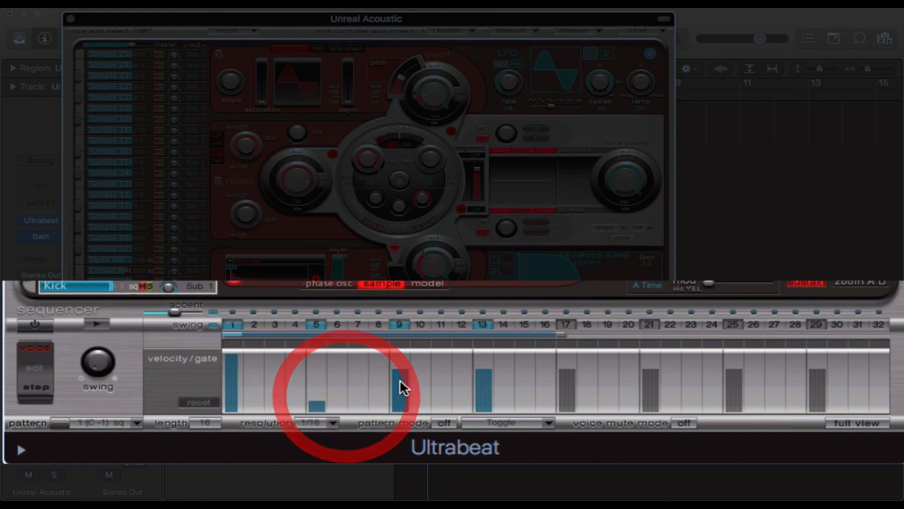
pyautogui.click(402, 381)
pyautogui.moveTo(402, 382); pyautogui.dragTo(404, 374)
pyautogui.click(487, 386)
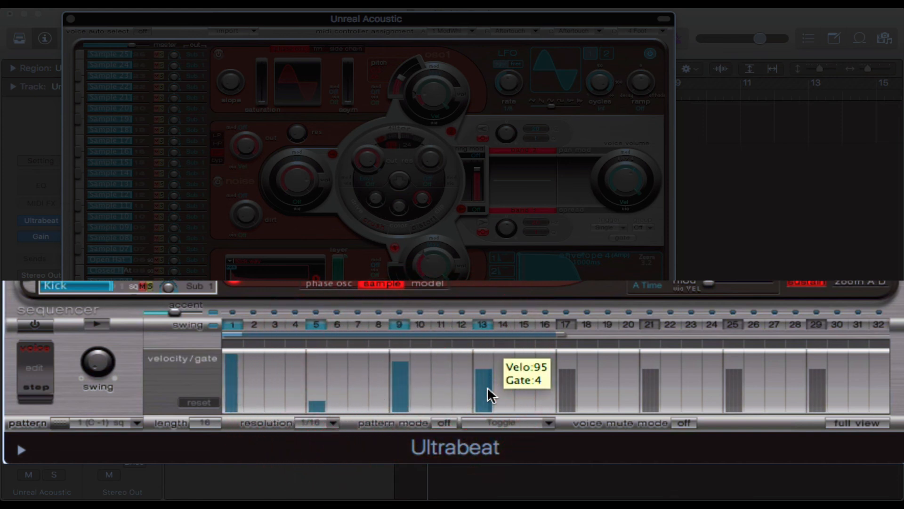
pyautogui.moveTo(487, 386)
pyautogui.mouseDown()
pyautogui.moveTo(479, 373)
pyautogui.moveTo(483, 390)
pyautogui.moveTo(473, 390)
pyautogui.mouseUp()
# Step: Solo the Kick voice and preview its pattern with Ultrabeat's sequencer turned on
pyautogui.click(150, 286)
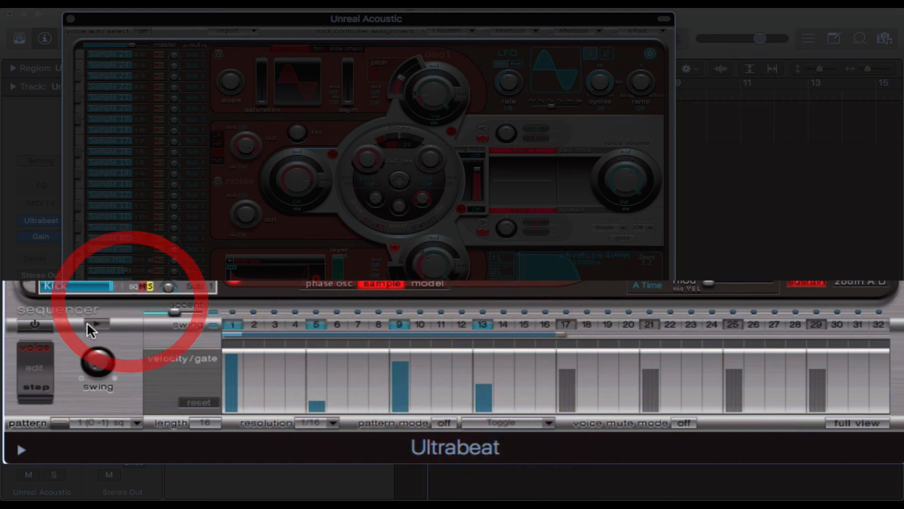
pyautogui.click(90, 325)
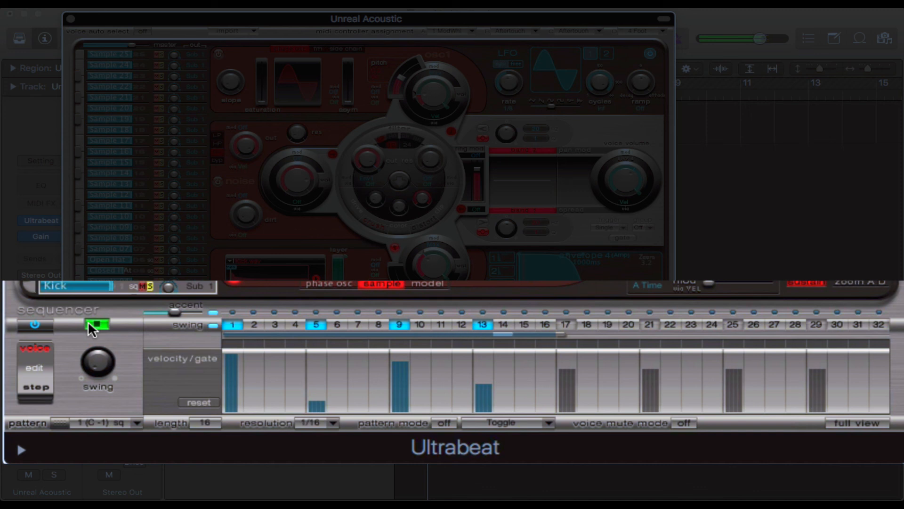
pyautogui.click(89, 323)
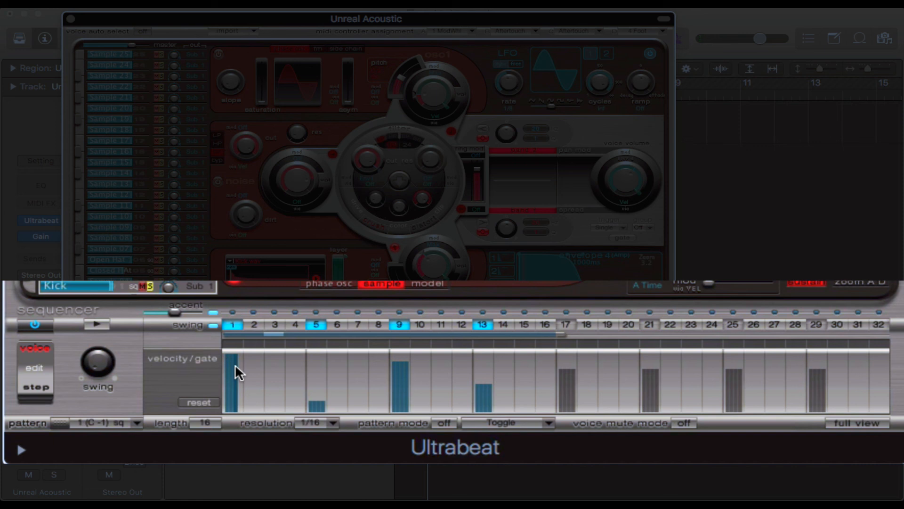
# Step: Try a longer gate on the kick's step 1, shorten it again and close the Ultrabeat window
pyautogui.moveTo(235, 363); pyautogui.dragTo(261, 363)
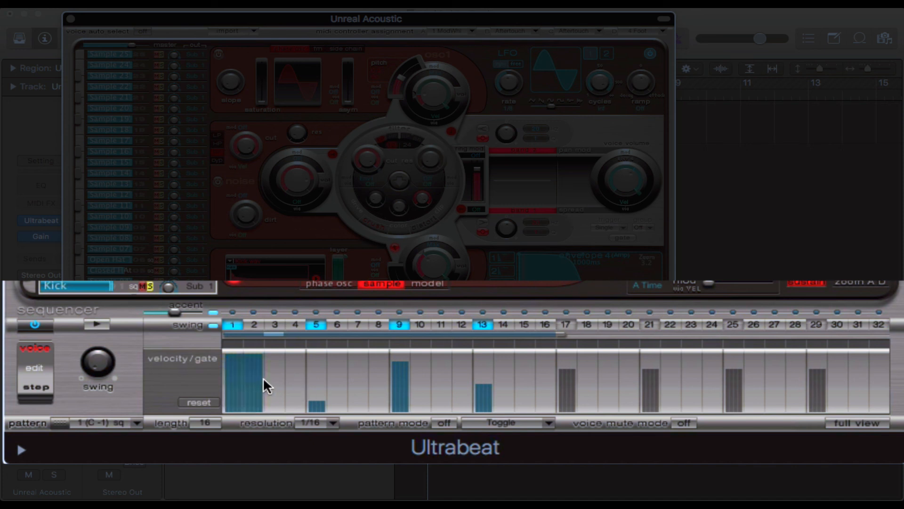
pyautogui.moveTo(263, 376); pyautogui.dragTo(231, 377)
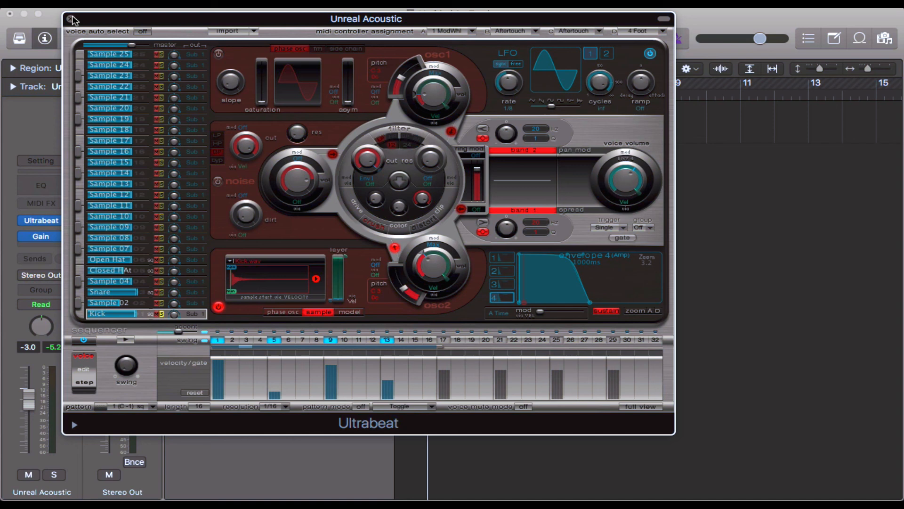
pyautogui.click(70, 21)
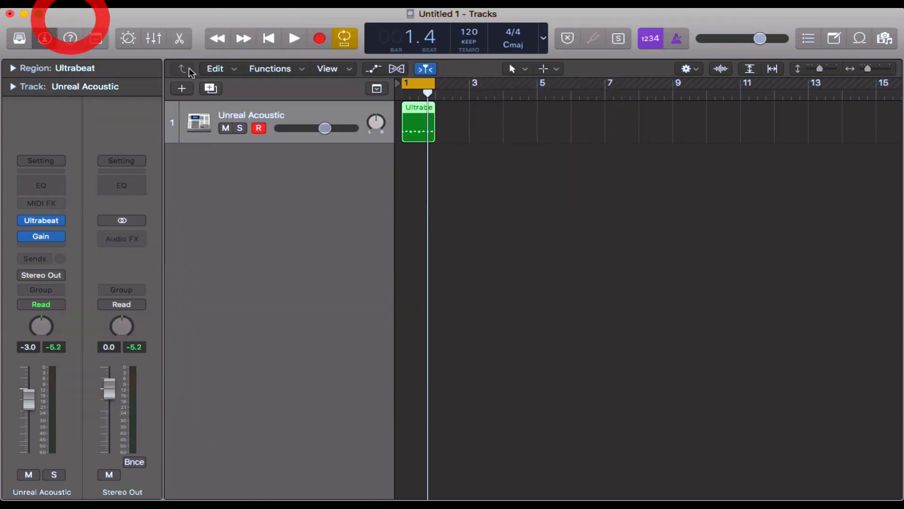